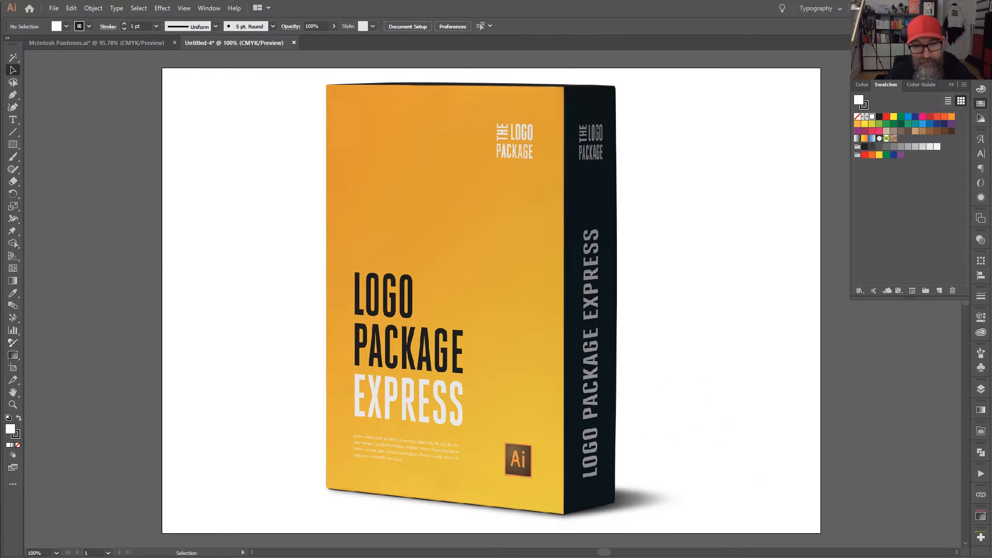
# Switch to File Explorer and look at logo-package-express-tutorial.mp4 in the Tutorials folder of 0 Logo Package Express PC En GB
pyautogui.hotkey('alt', 'Tab')
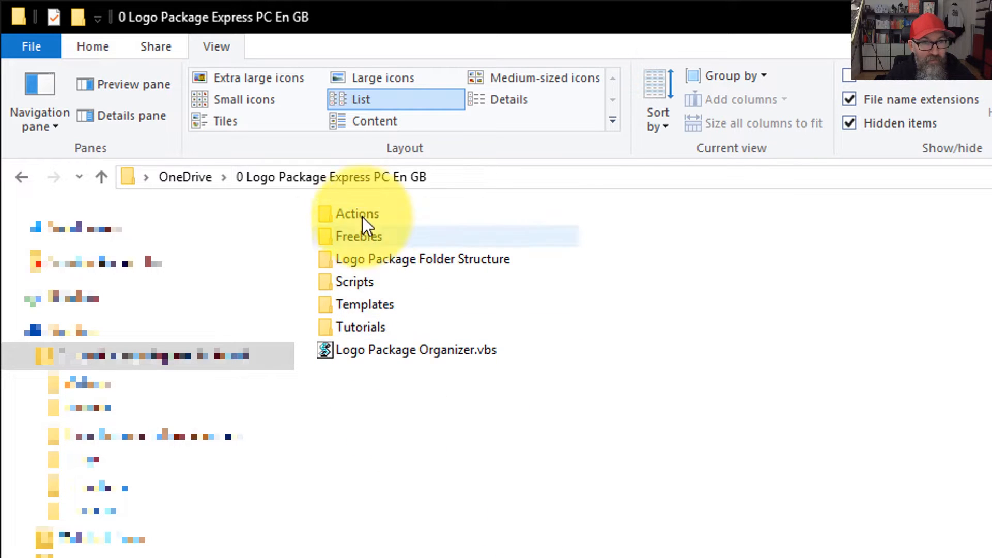
pyautogui.doubleClick(386, 331)
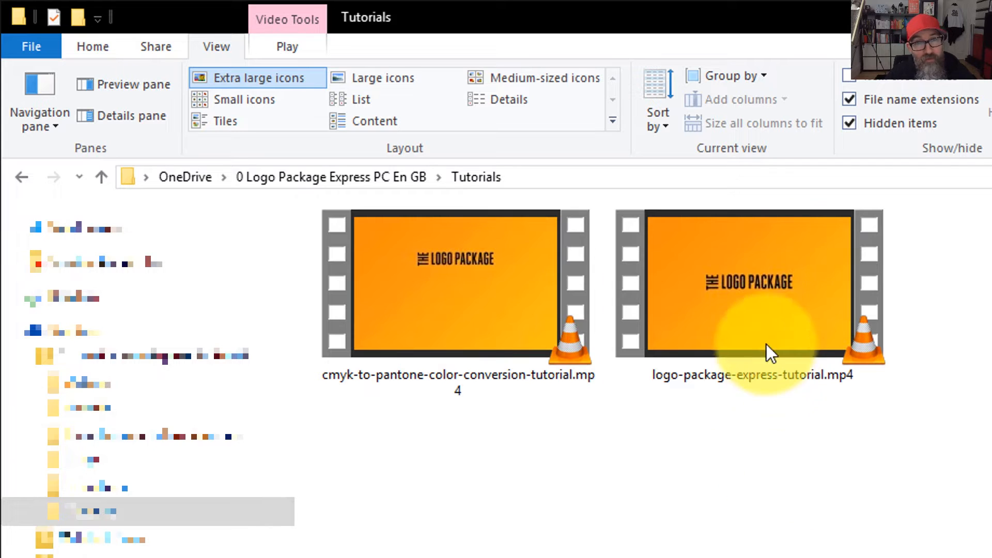
pyautogui.click(760, 325)
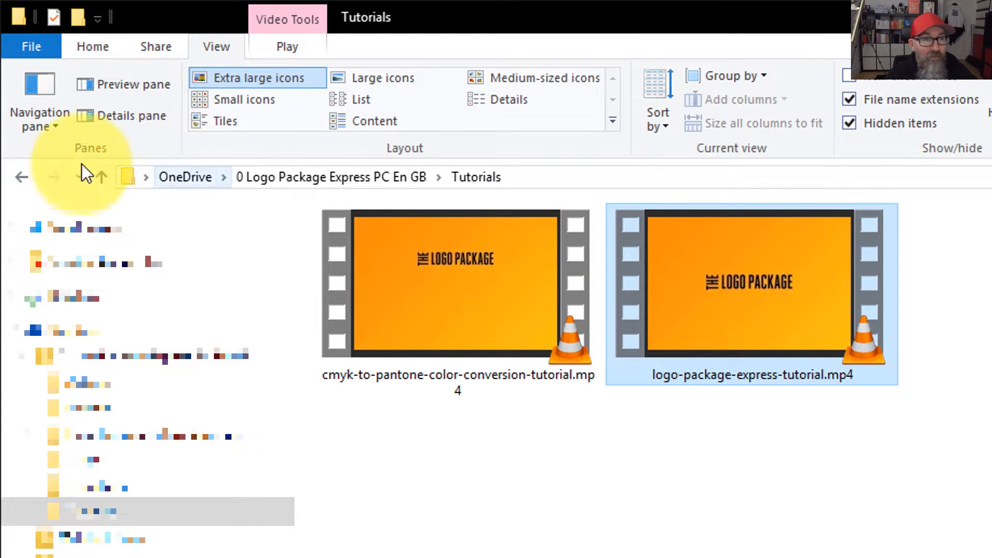
pyautogui.click(27, 178)
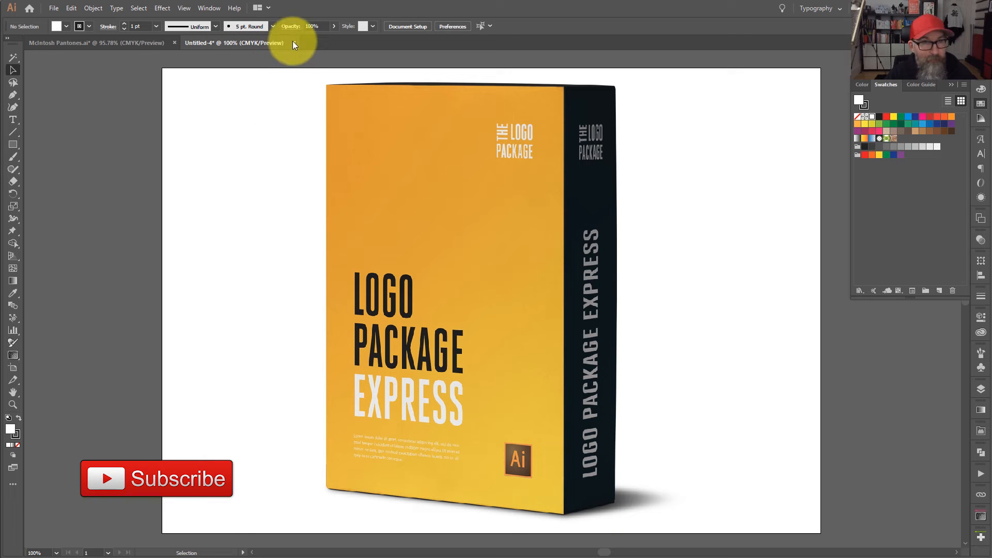
# Close the Untitled-4 document in Illustrator without saving its changes
pyautogui.click(294, 42)
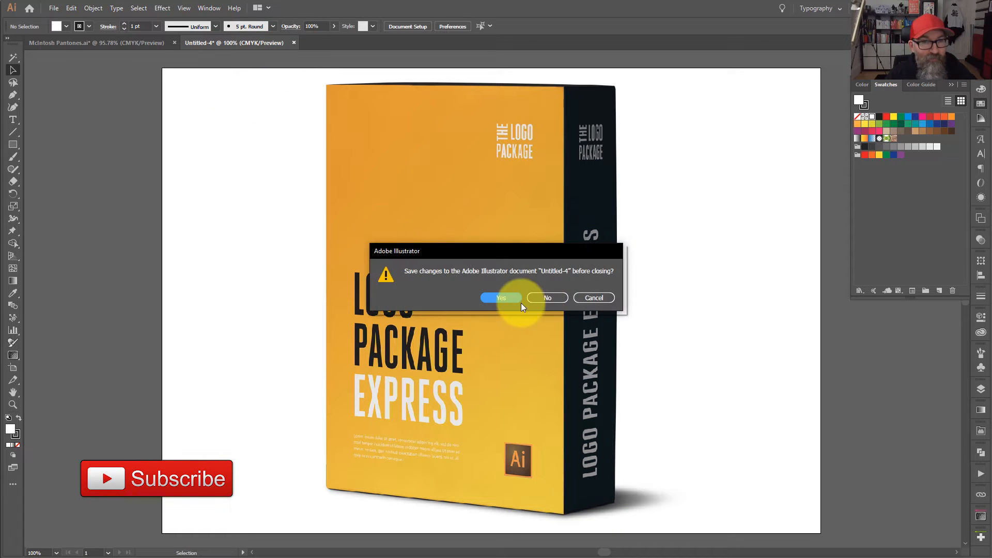
pyautogui.click(548, 298)
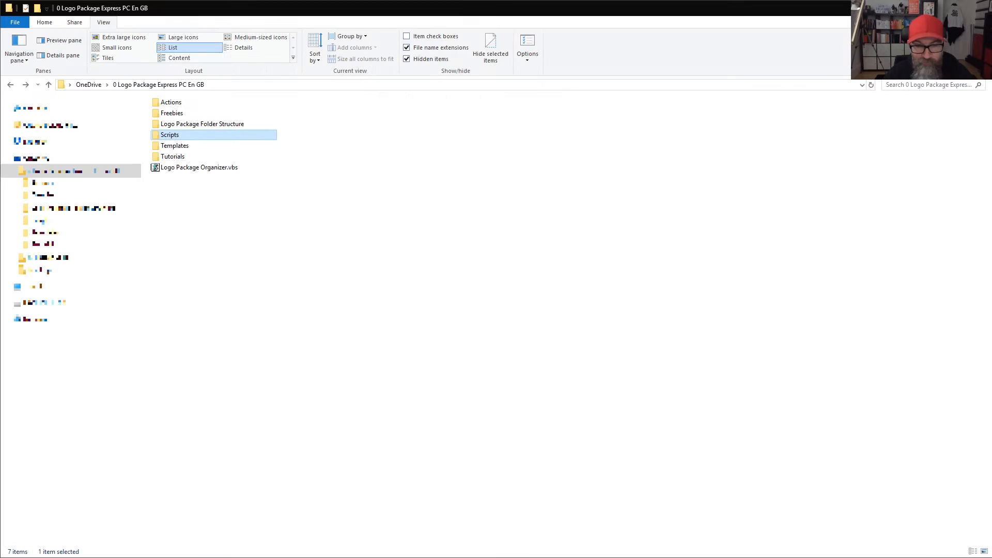
# In File Explorer, copy the Logo, Logo Mark and Logotype folders from Logo Package Folder Structure into the McIntosh Logo folder
pyautogui.doubleClick(194, 125)
pyautogui.moveTo(209, 184); pyautogui.dragTo(169, 113)
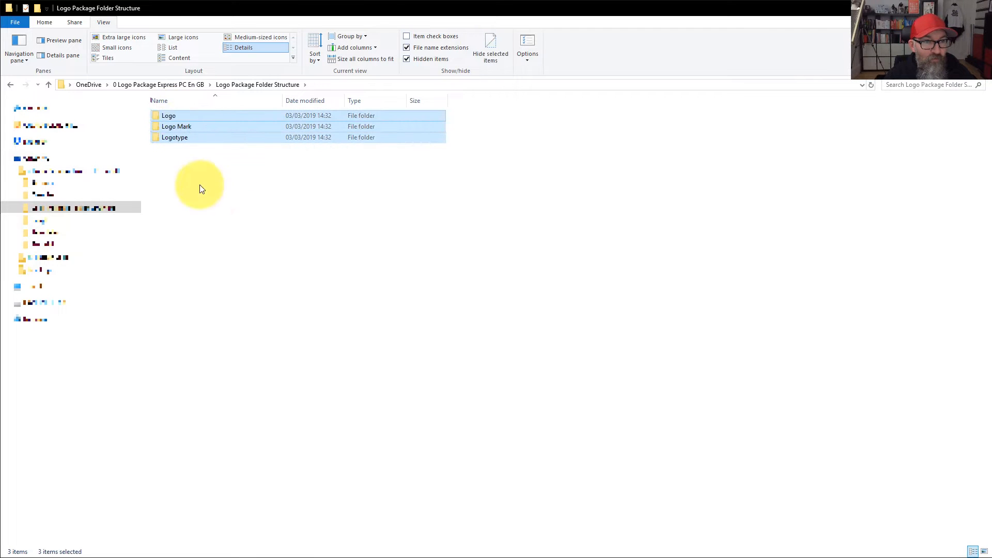
pyautogui.rightClick(186, 139)
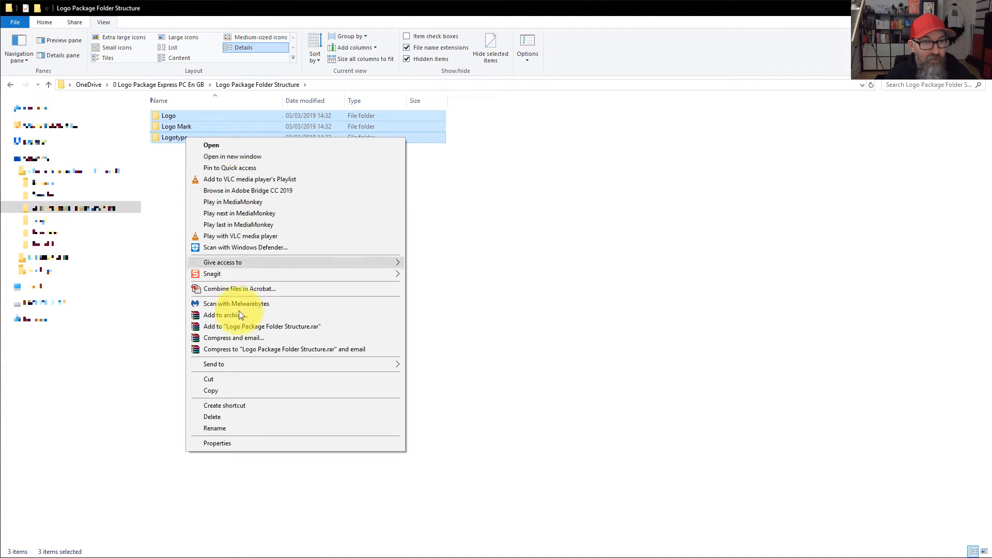
pyautogui.click(238, 391)
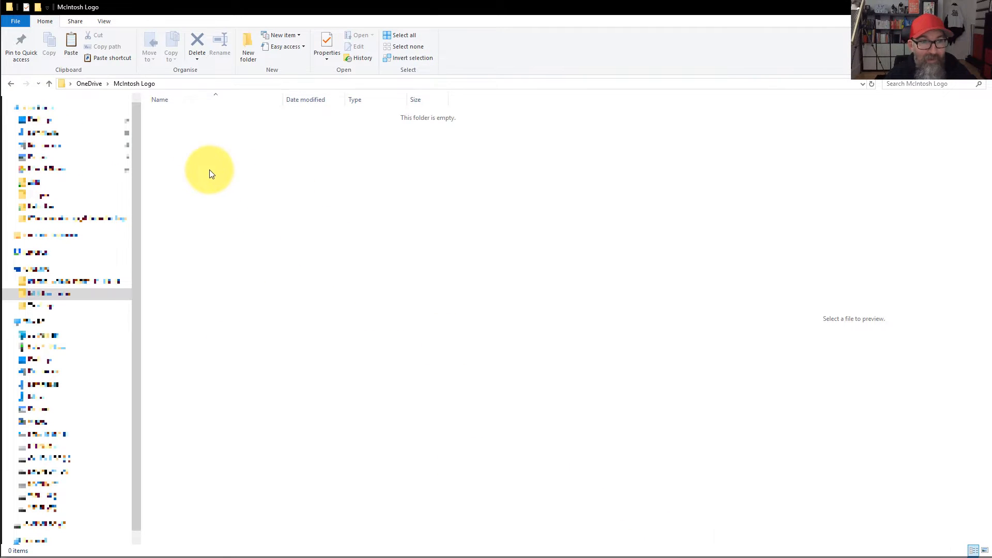
pyautogui.rightClick(209, 169)
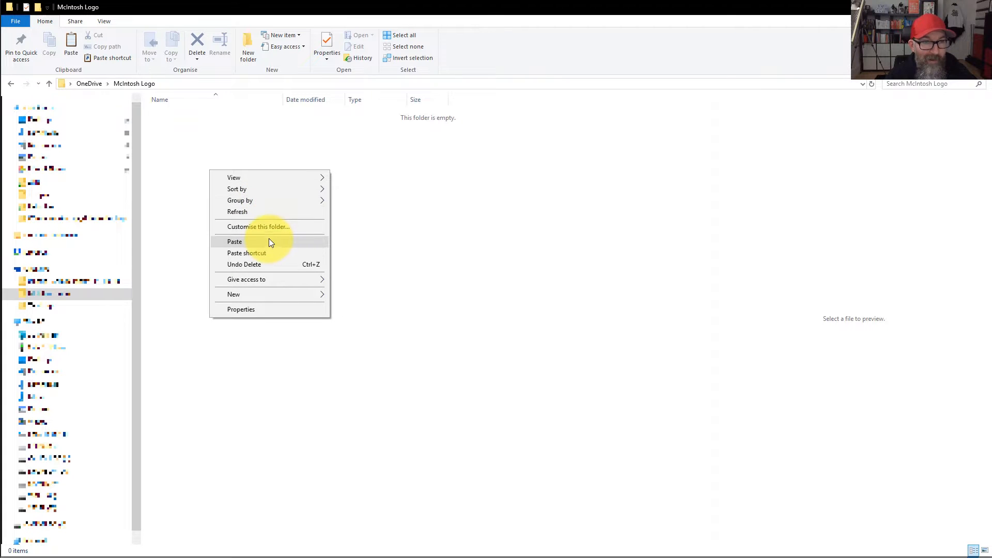
pyautogui.click(267, 241)
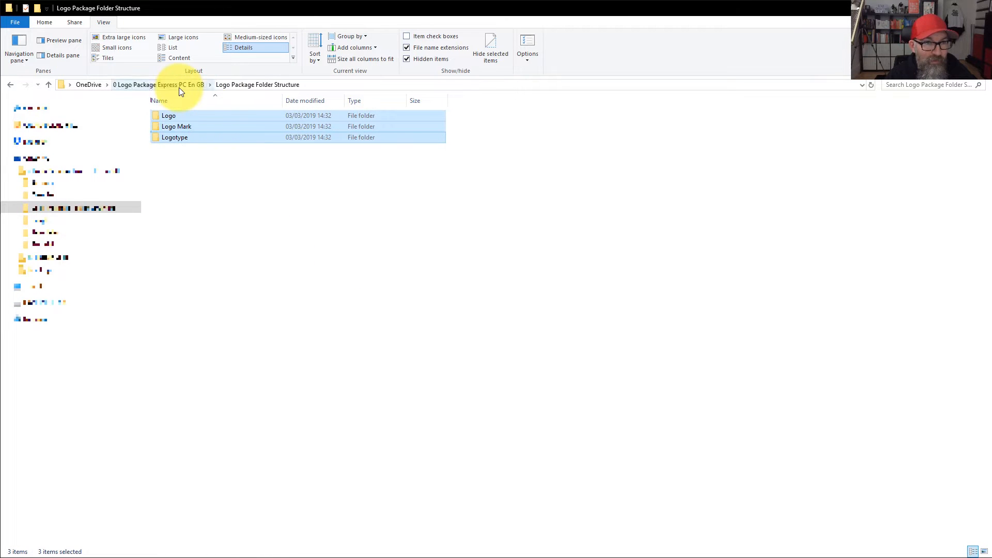
# Open logo-package-print-template.ait from the Templates folder of 0 Logo Package Express PC En GB in Illustrator
pyautogui.click(183, 85)
pyautogui.click(169, 202)
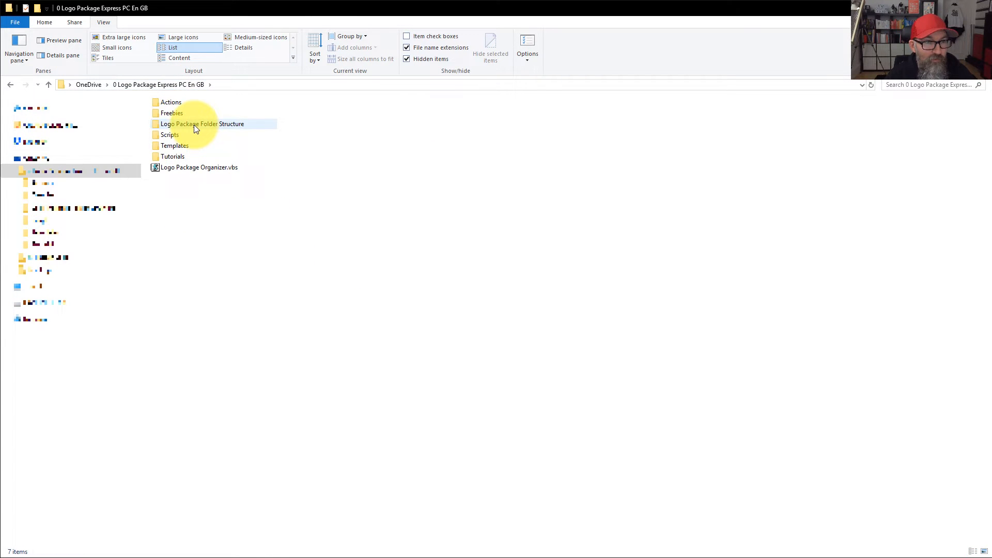
pyautogui.doubleClick(194, 147)
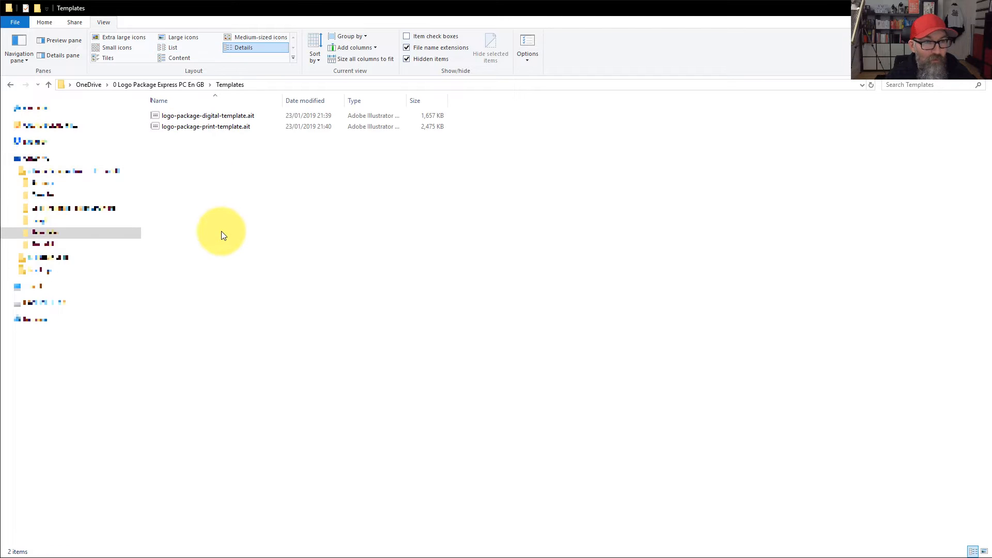
pyautogui.click(203, 127)
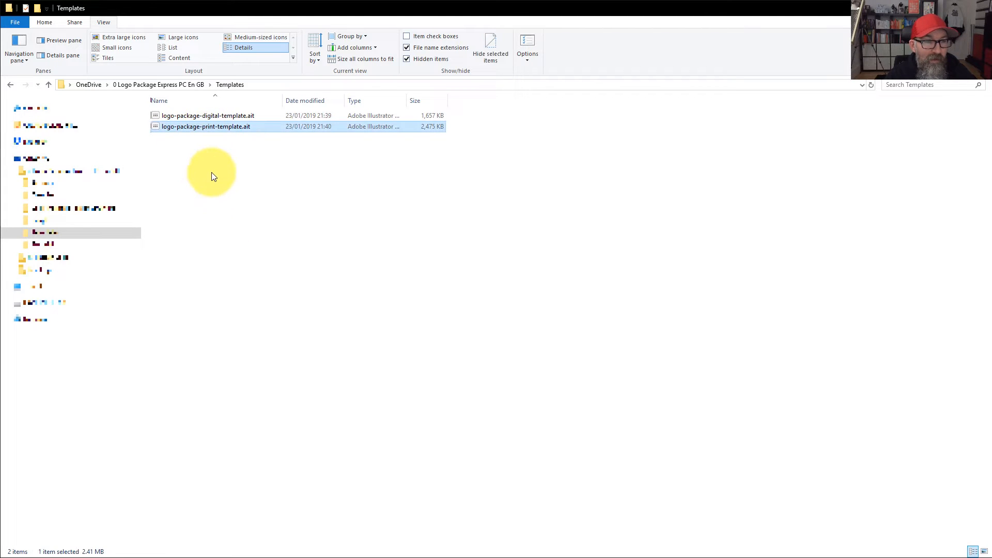
pyautogui.doubleClick(203, 129)
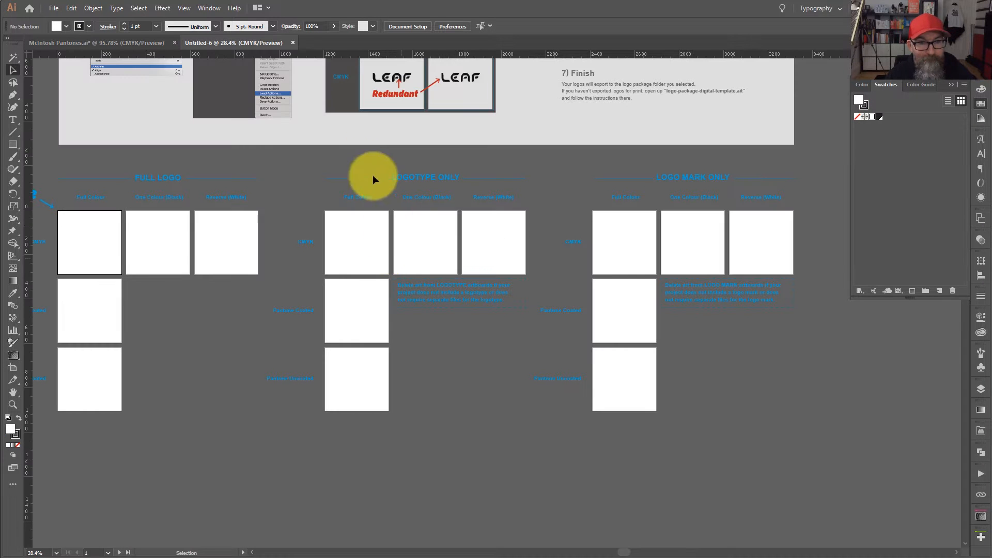
# Examine the print template's written instructions and its Full Logo, Logotype Only and Logo Mark Only artboards
pyautogui.moveTo(359, 156); pyautogui.dragTo(509, 326)
pyautogui.moveTo(438, 234); pyautogui.dragTo(325, 378)
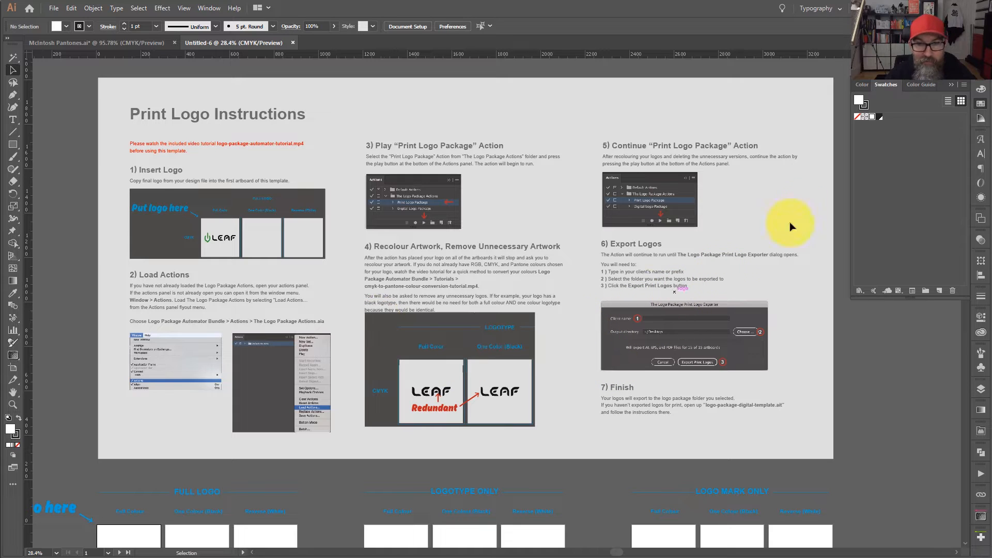
pyautogui.click(952, 85)
pyautogui.moveTo(571, 259); pyautogui.dragTo(656, 243)
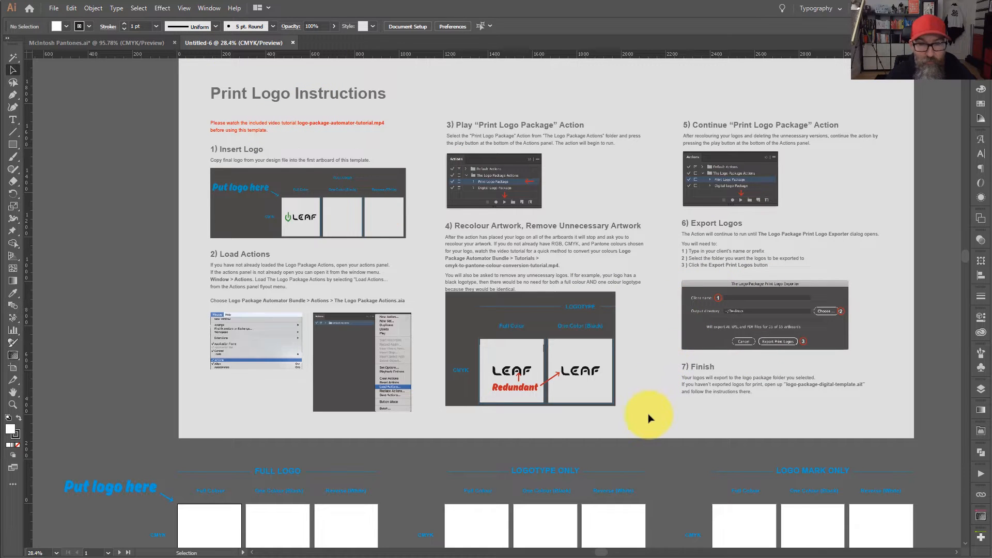
pyautogui.moveTo(656, 436); pyautogui.dragTo(647, 275)
pyautogui.moveTo(631, 331); pyautogui.dragTo(642, 271)
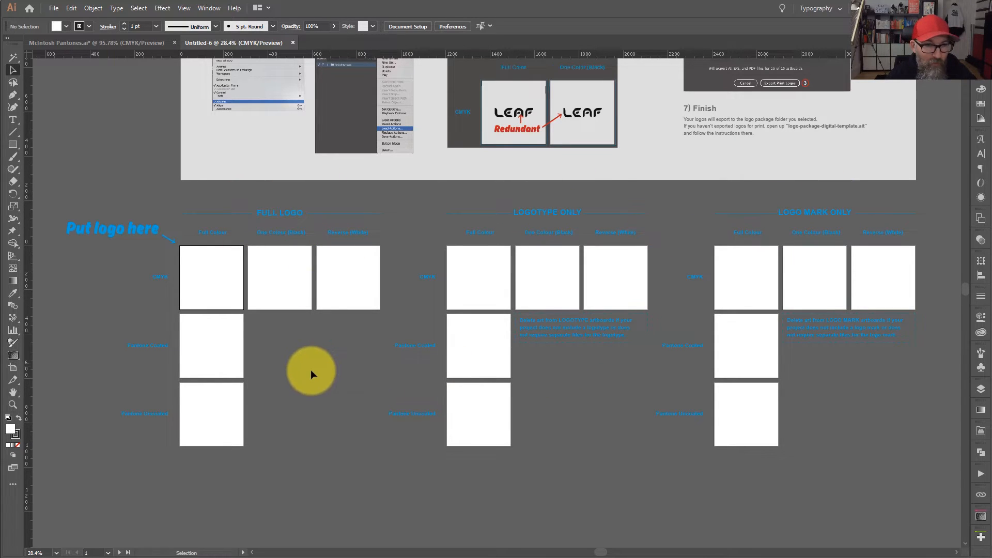
pyautogui.hotkey('ctrl', '+')
pyautogui.hotkey('ctrl', '+')
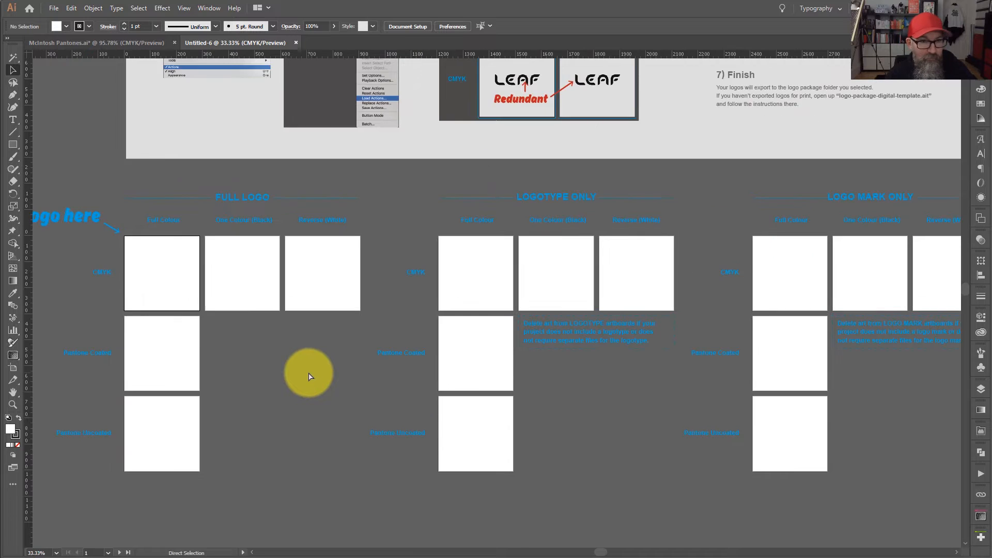
pyautogui.moveTo(269, 361); pyautogui.dragTo(461, 320)
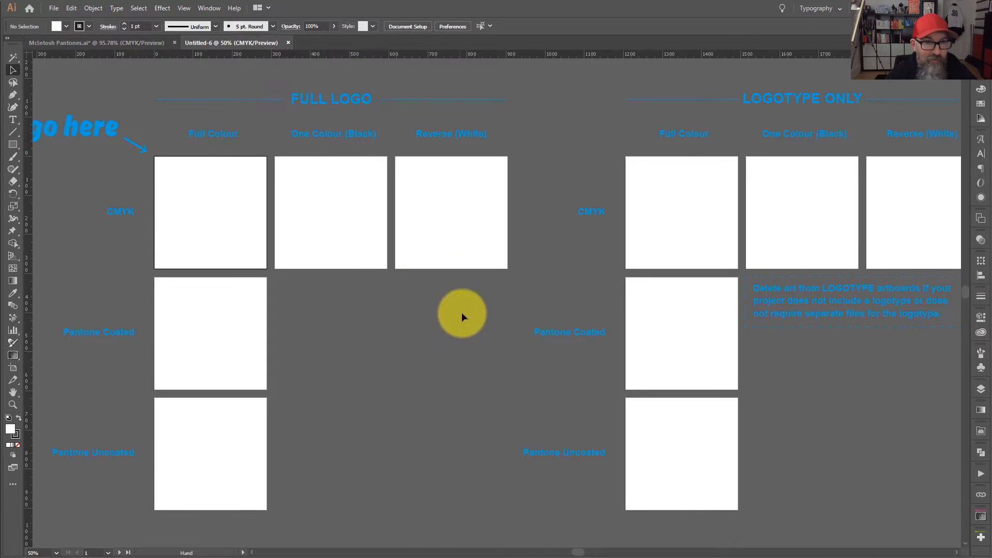
# Copy the CMYK McIntosh logo from McIntosh Pantones.ai onto the template's Full Logo, Full Colour CMYK artboard
pyautogui.click(132, 43)
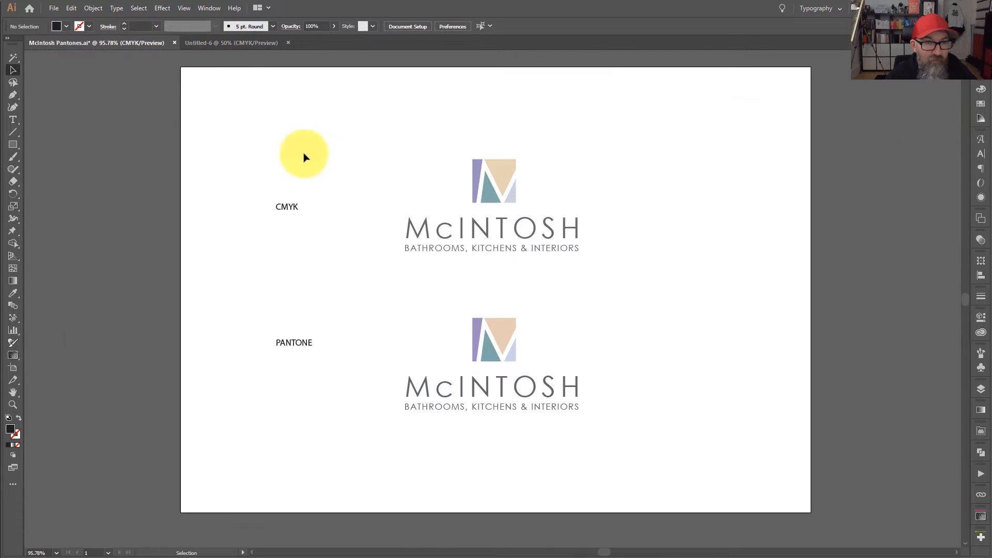
pyautogui.moveTo(371, 154); pyautogui.dragTo(636, 268)
pyautogui.press('v')
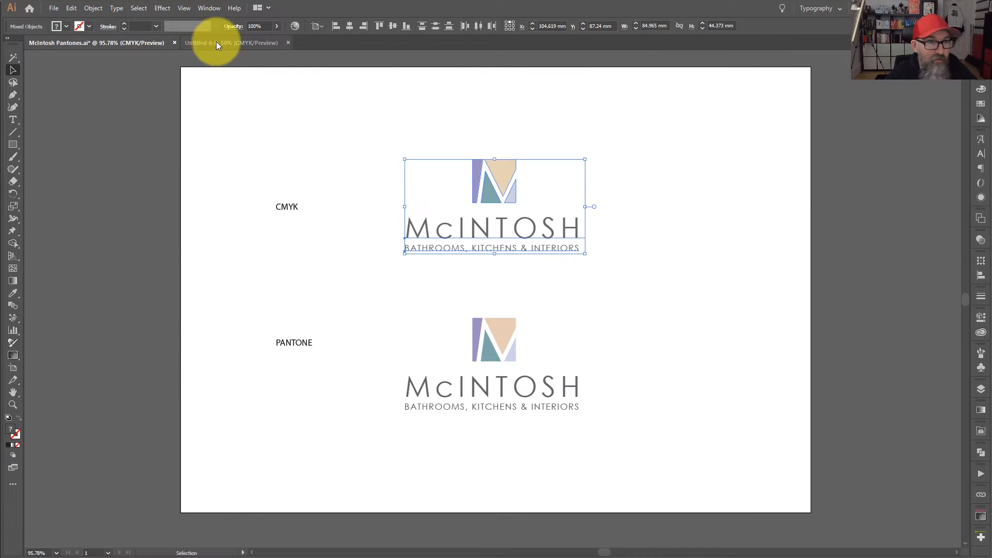
pyautogui.click(216, 42)
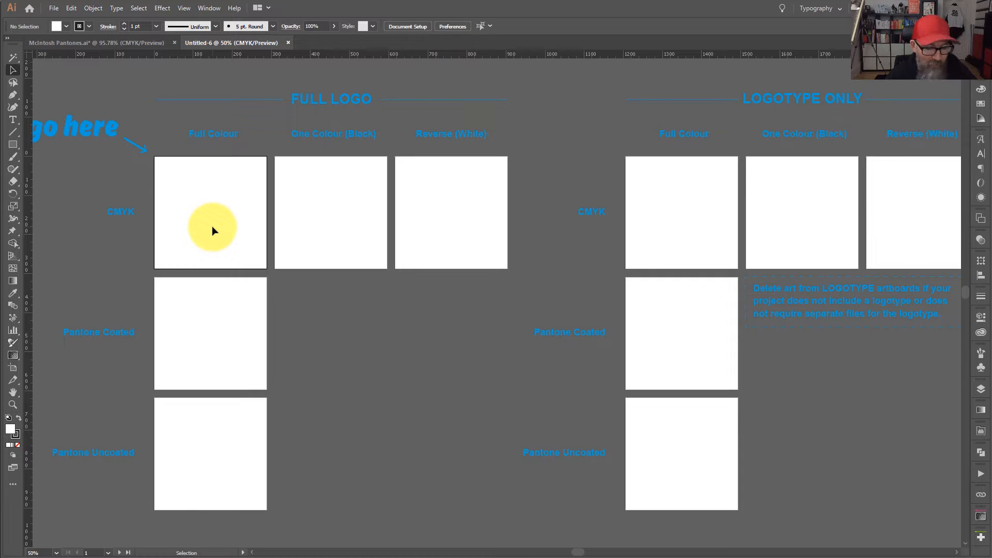
pyautogui.hotkey('ctrl', 'v')
pyautogui.moveTo(499, 296); pyautogui.dragTo(221, 202)
pyautogui.click(342, 332)
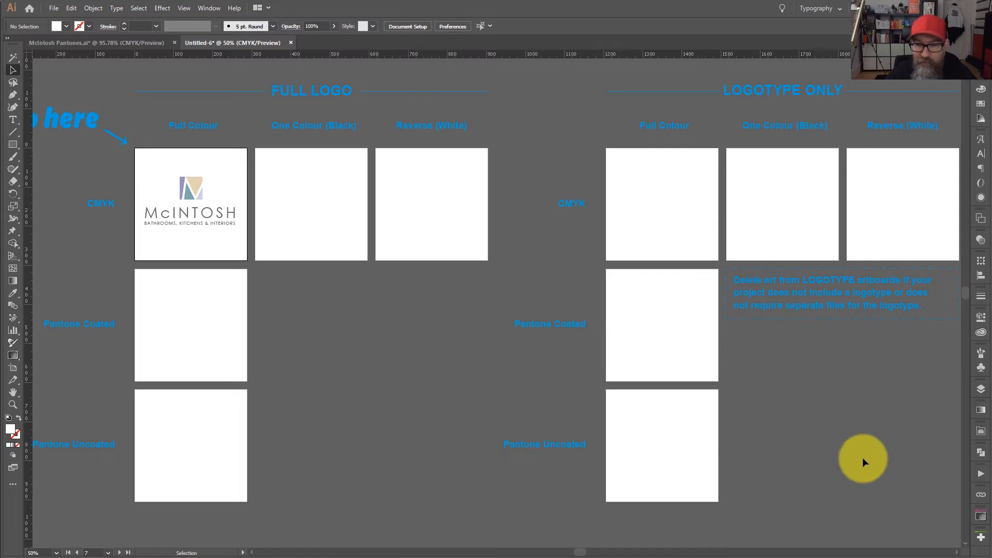
# Run the Print Logo Package action to place the logo on all artboards and dismiss its recolouring message
pyautogui.click(981, 474)
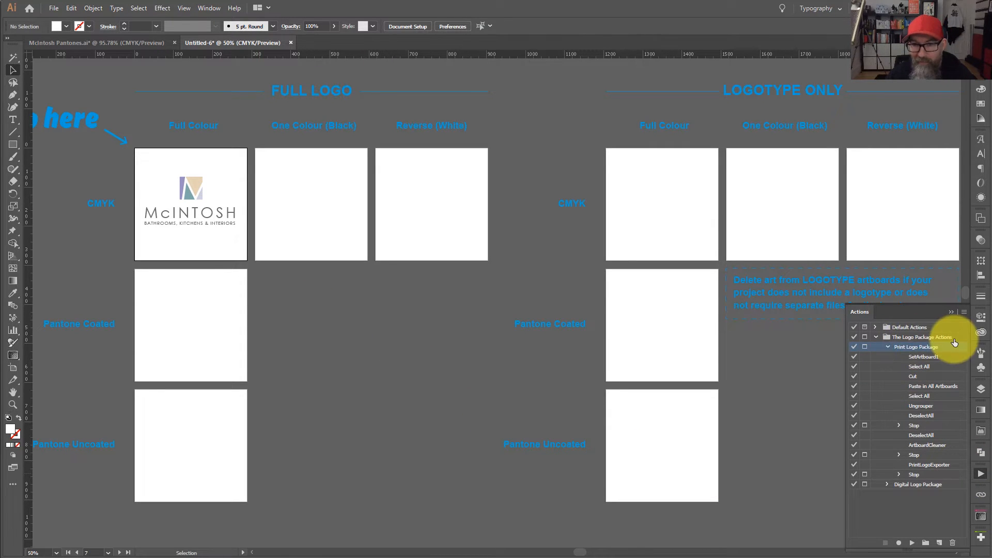
pyautogui.click(888, 347)
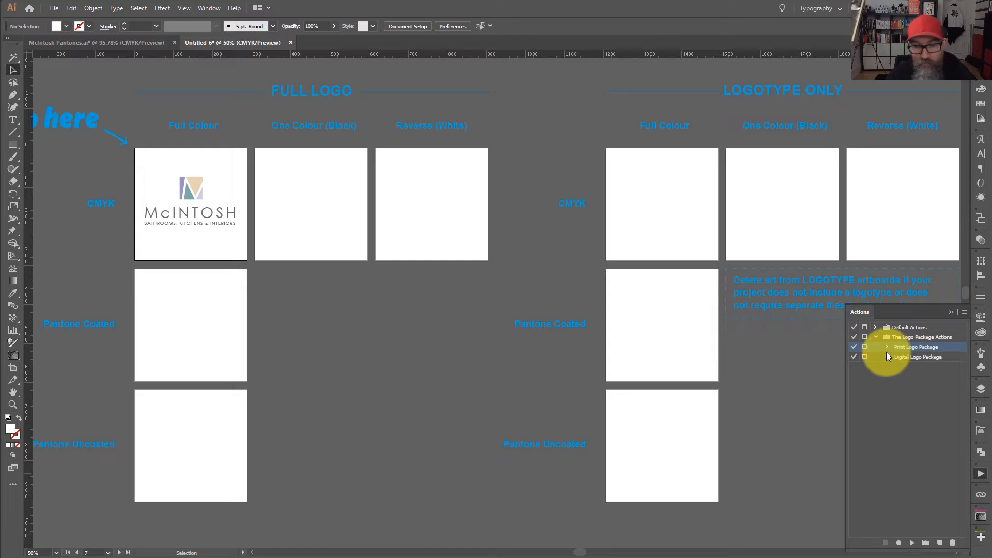
pyautogui.click(887, 346)
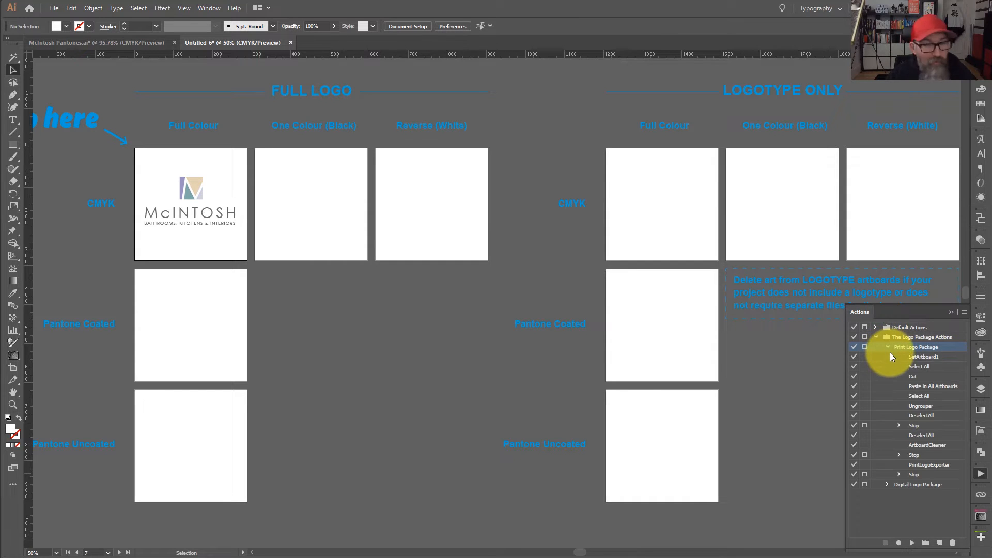
pyautogui.click(912, 544)
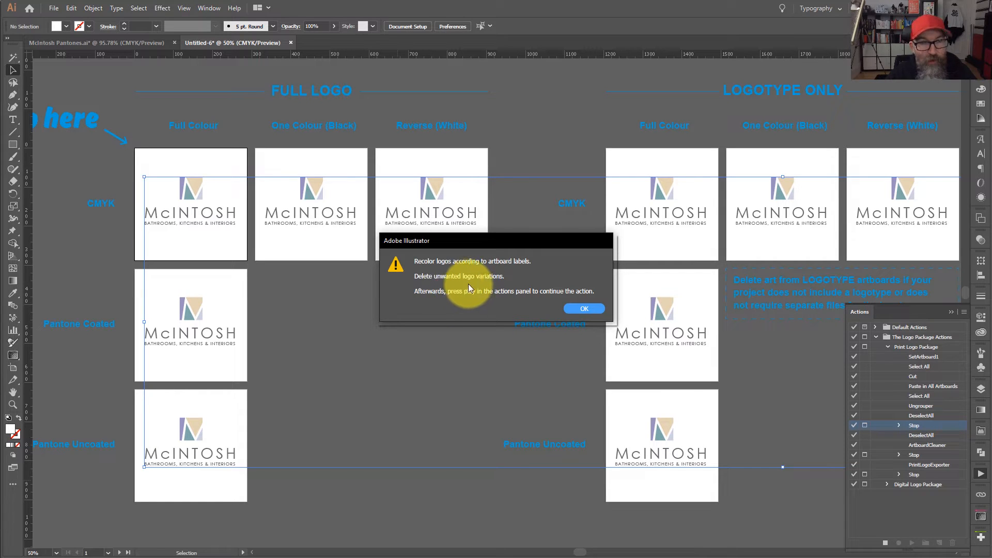
pyautogui.click(583, 308)
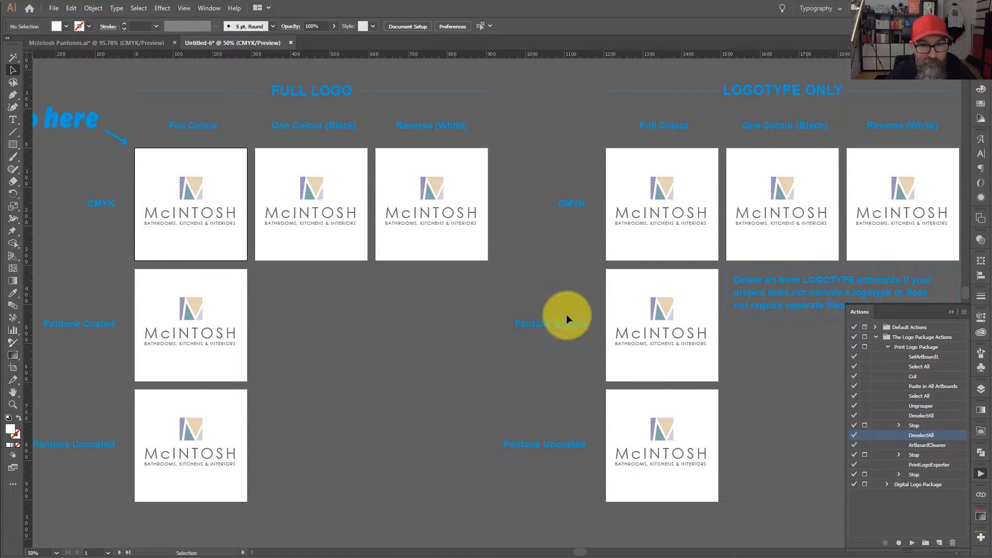
# Delete the McIntosh name and tagline from all five Logo Mark Only artboards, leaving only the M symbol
pyautogui.moveTo(403, 304); pyautogui.dragTo(150, 324)
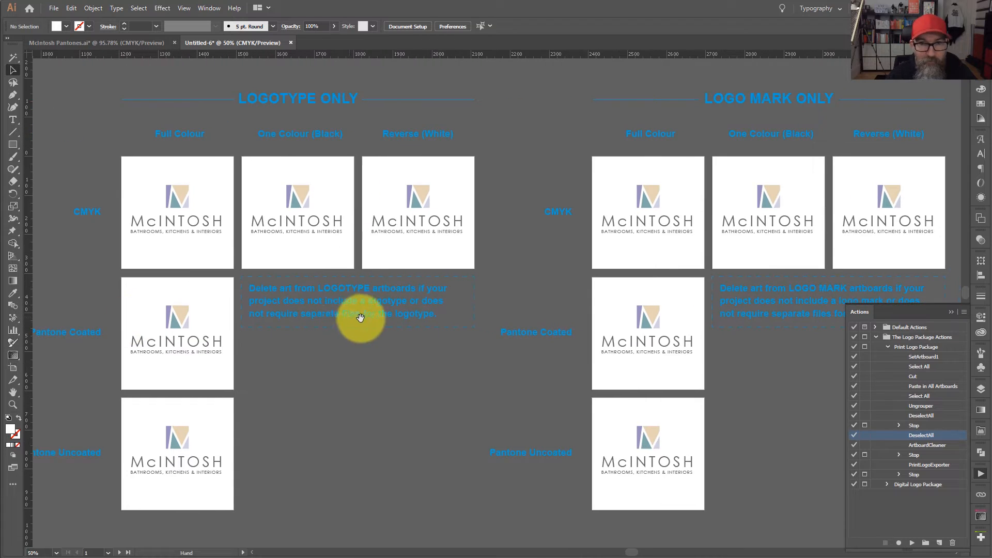
pyautogui.moveTo(361, 317); pyautogui.dragTo(212, 332)
pyautogui.moveTo(393, 237); pyautogui.dragTo(731, 262)
pyautogui.press('Delete')
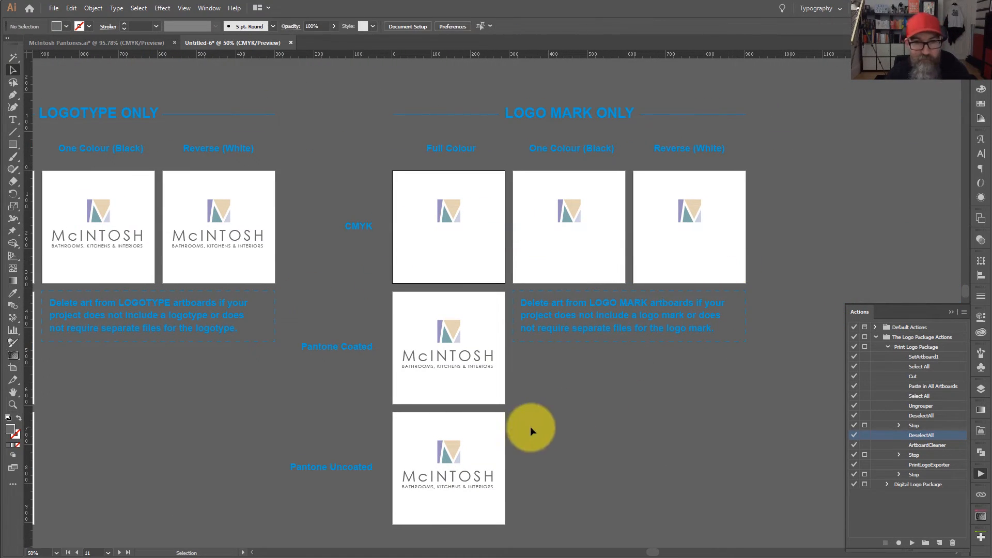
pyautogui.moveTo(517, 509); pyautogui.dragTo(410, 470)
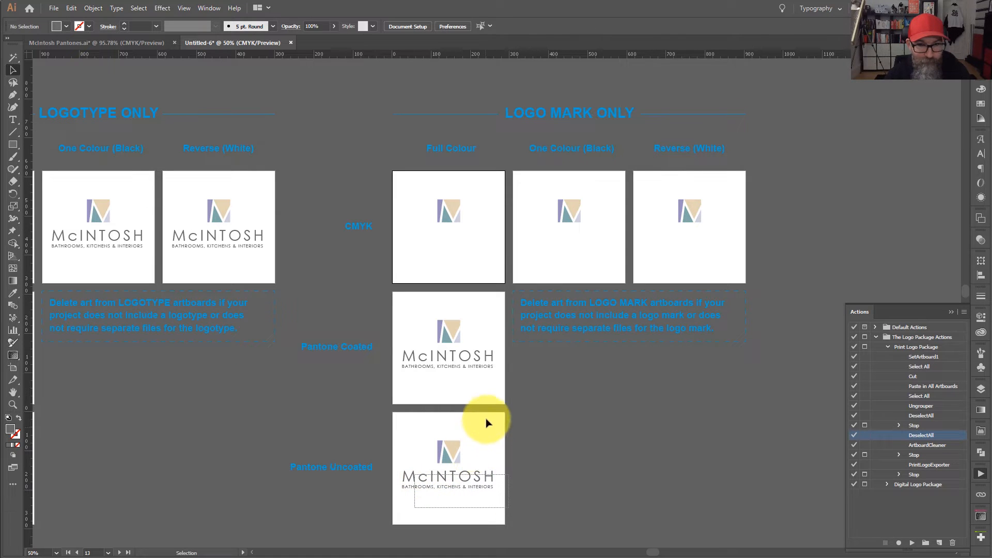
pyautogui.press('Delete')
pyautogui.moveTo(505, 387); pyautogui.dragTo(408, 356)
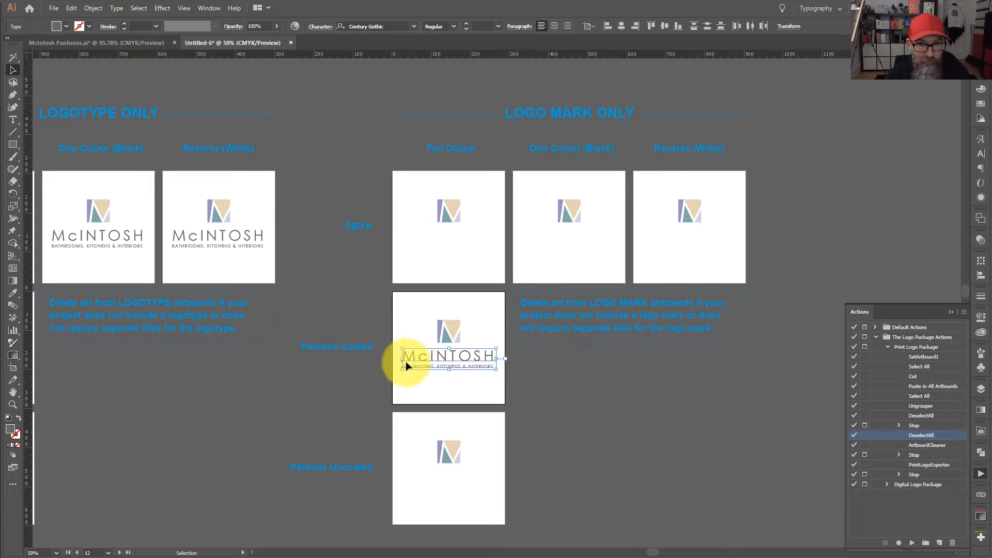
pyautogui.press('Delete')
# Delete the McIntosh logo from all five Logotype Only artboards, across the CMYK, Pantone Coated and Pantone Uncoated rows
pyautogui.moveTo(188, 402); pyautogui.dragTo(570, 398)
pyautogui.moveTo(434, 388); pyautogui.dragTo(544, 358)
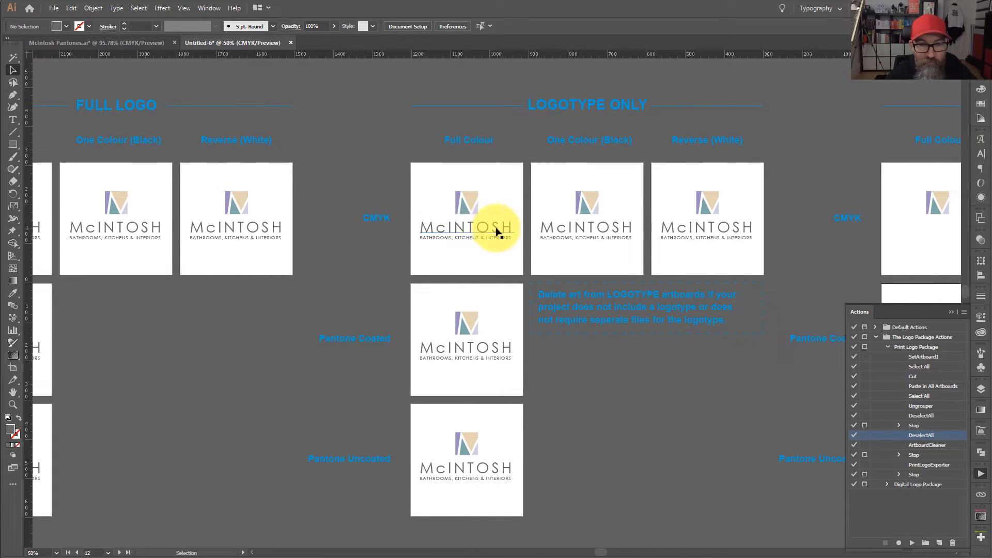
pyautogui.moveTo(428, 185); pyautogui.dragTo(749, 260)
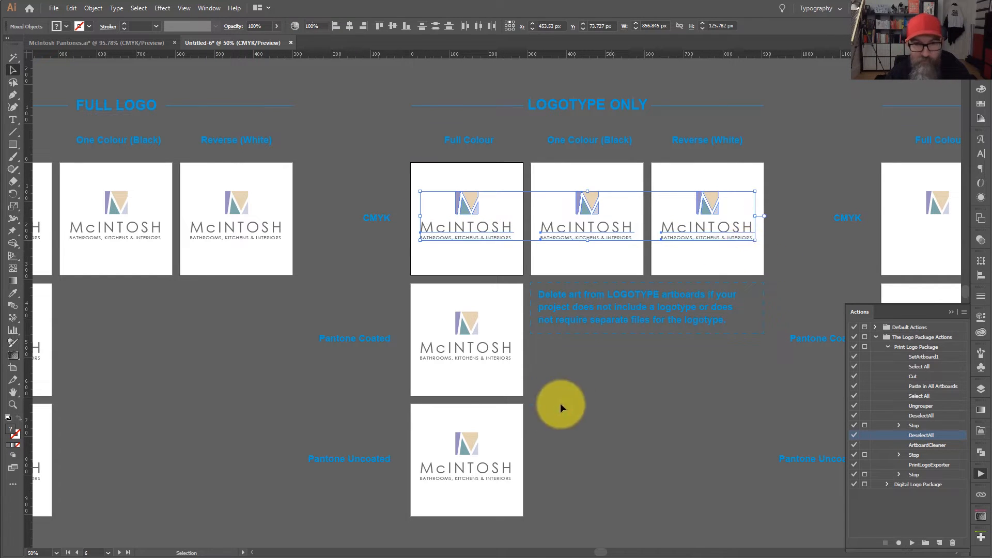
pyautogui.press('Delete')
pyautogui.moveTo(440, 308); pyautogui.dragTo(499, 501)
pyautogui.press('Delete')
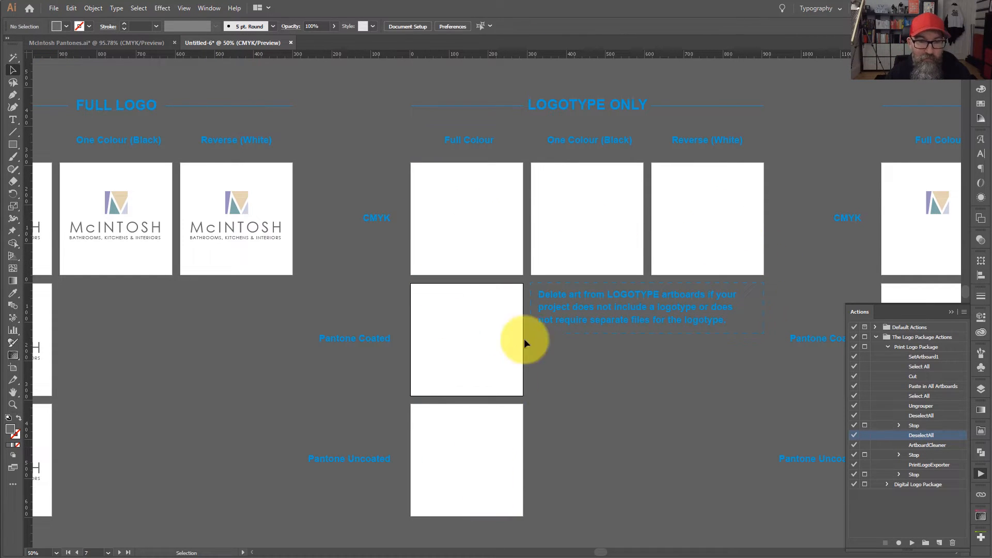
# Delete the McIntosh logo from the Full Logo, Pantone Uncoated artboard
pyautogui.moveTo(381, 347); pyautogui.dragTo(608, 303)
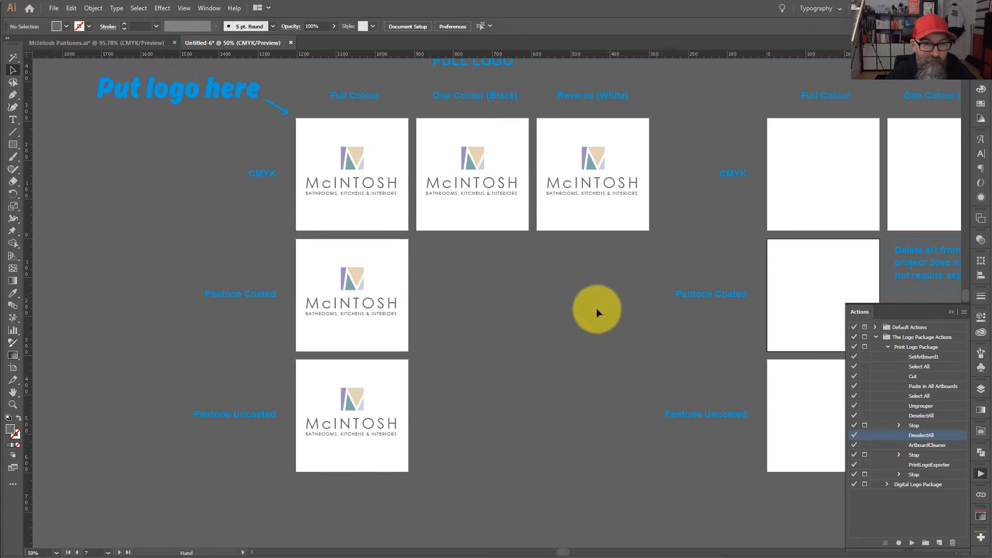
pyautogui.moveTo(494, 430); pyautogui.dragTo(456, 470)
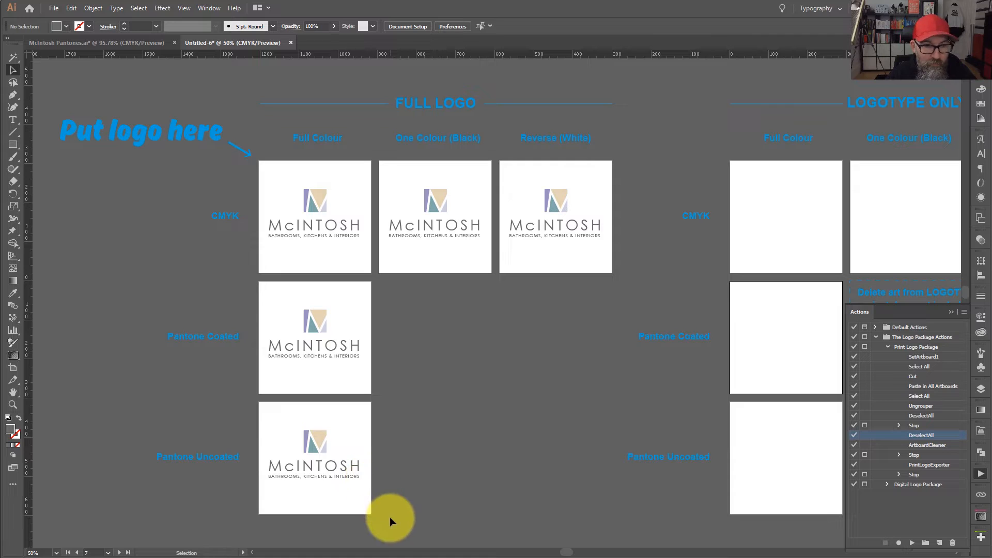
pyautogui.moveTo(272, 437); pyautogui.dragTo(333, 327)
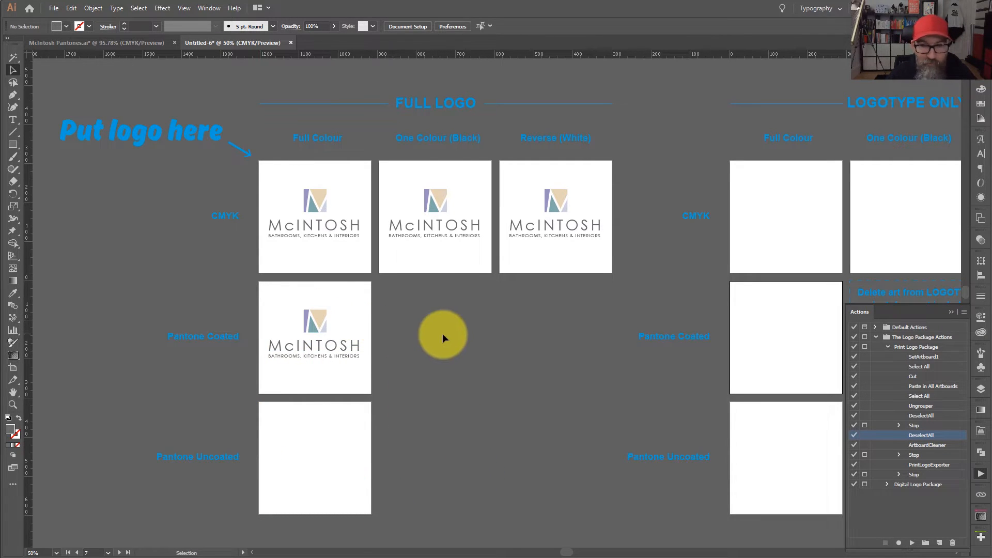
# Fill the whole logo on the Full Logo, One Colour (Black) artboard with the Black swatch
pyautogui.scroll(2, 439, 339)
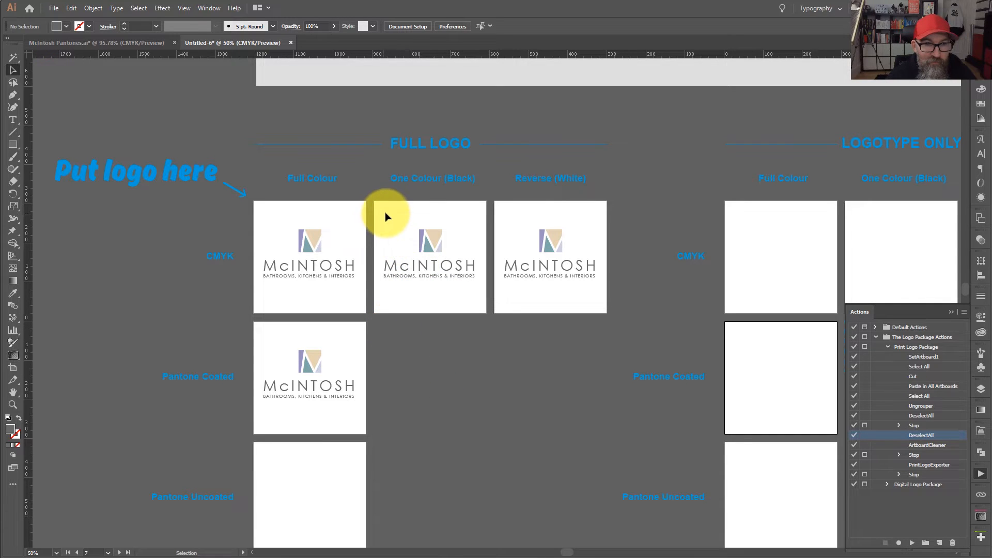
pyautogui.click(457, 295)
pyautogui.moveTo(457, 291); pyautogui.dragTo(472, 302)
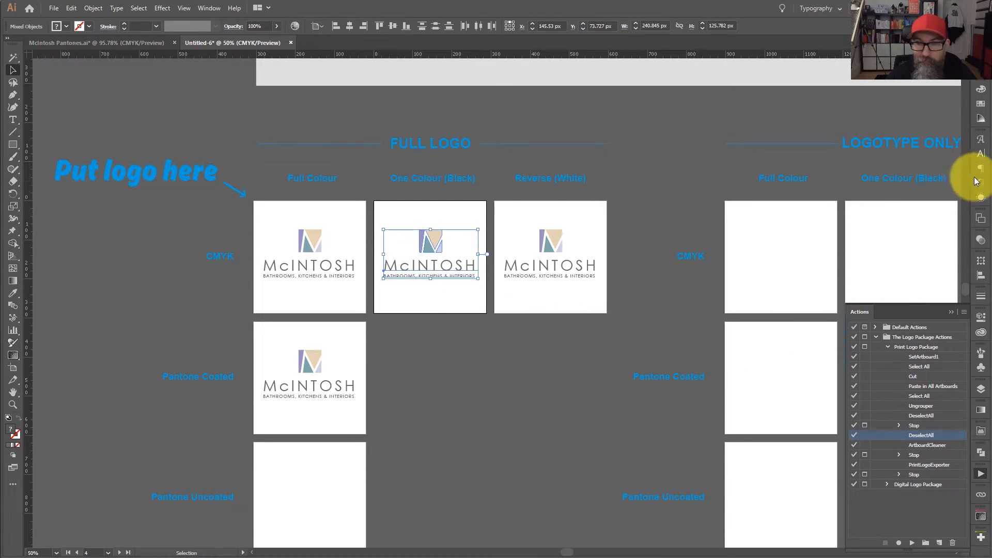
pyautogui.click(981, 103)
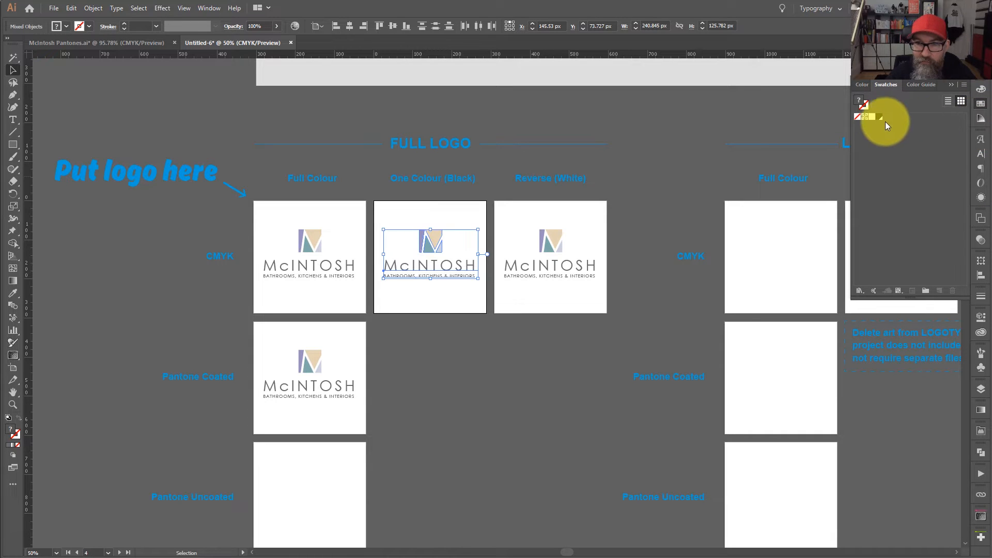
pyautogui.click(879, 118)
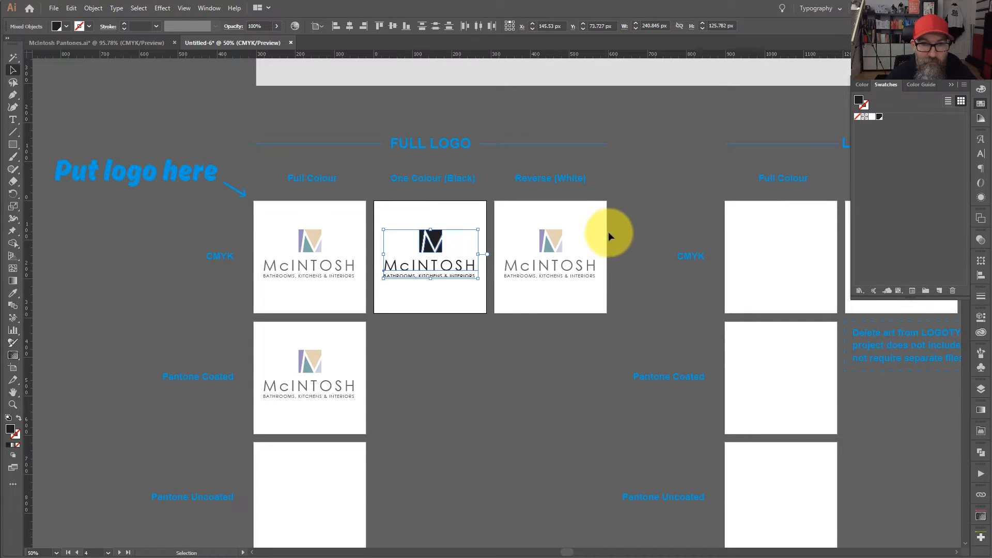
# Fill the whole logo on the Full Logo, Reverse (White) artboard with the White swatch
pyautogui.click(608, 237)
pyautogui.moveTo(618, 211); pyautogui.dragTo(474, 325)
pyautogui.click(872, 118)
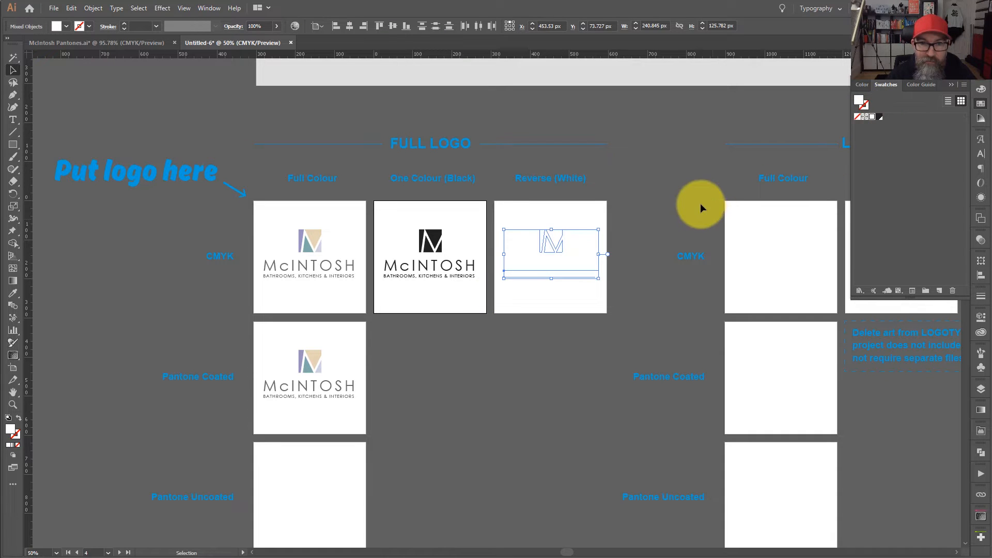
pyautogui.click(713, 201)
# Fill the M symbols on the Logo Mark Only artboards with black for One Colour and white for Reverse
pyautogui.moveTo(704, 202); pyautogui.dragTo(234, 207)
pyautogui.moveTo(560, 238); pyautogui.dragTo(190, 236)
pyautogui.moveTo(499, 228); pyautogui.dragTo(566, 267)
pyautogui.moveTo(602, 287); pyautogui.dragTo(725, 213)
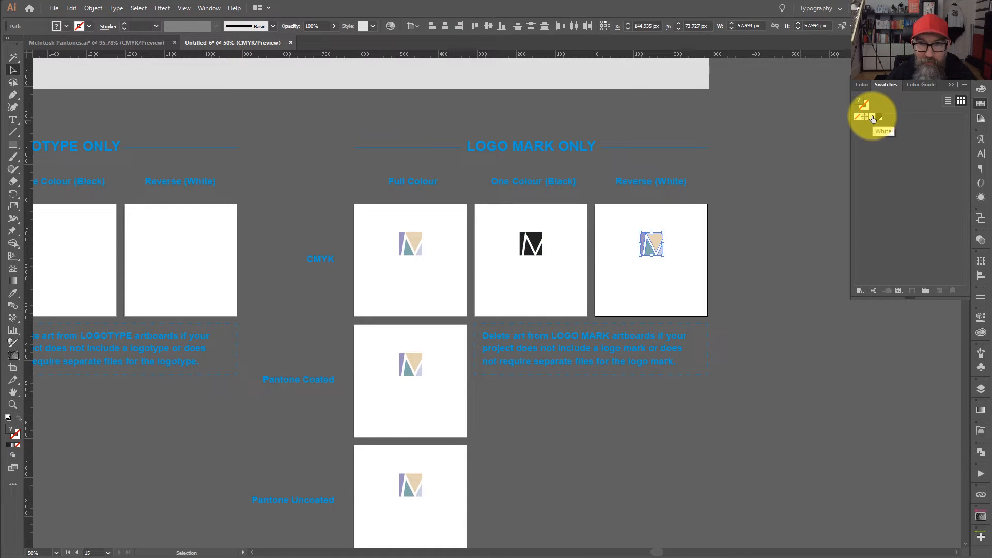
pyautogui.click(872, 120)
pyautogui.click(650, 295)
# Copy the PANTONE logo from McIntosh Pantones.ai and paste it beside the template's Full Logo, Pantone Coated artboard to bring in its swatches
pyautogui.hscroll(-10, 875, 270)
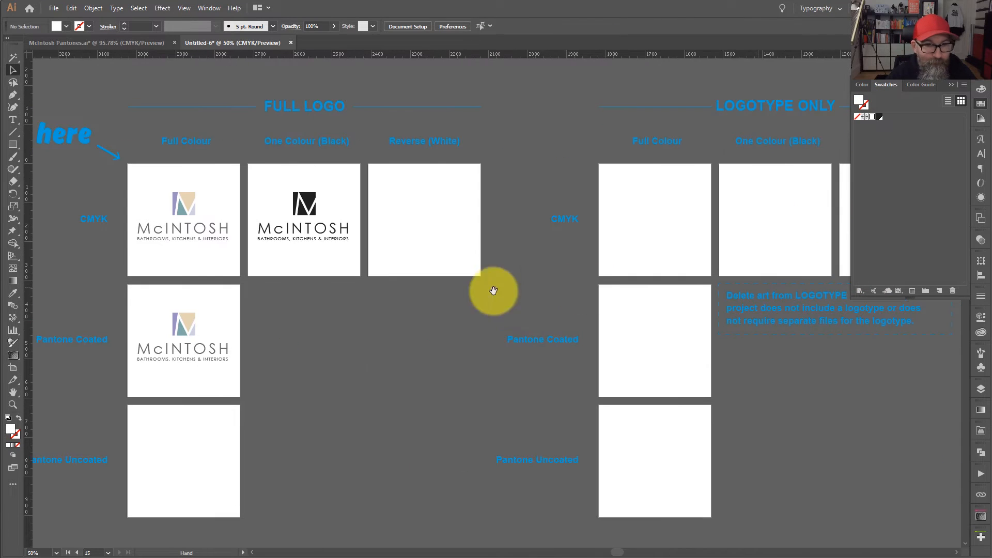
pyautogui.hscroll(-4, 574, 280)
pyautogui.hscroll(-1, 516, 294)
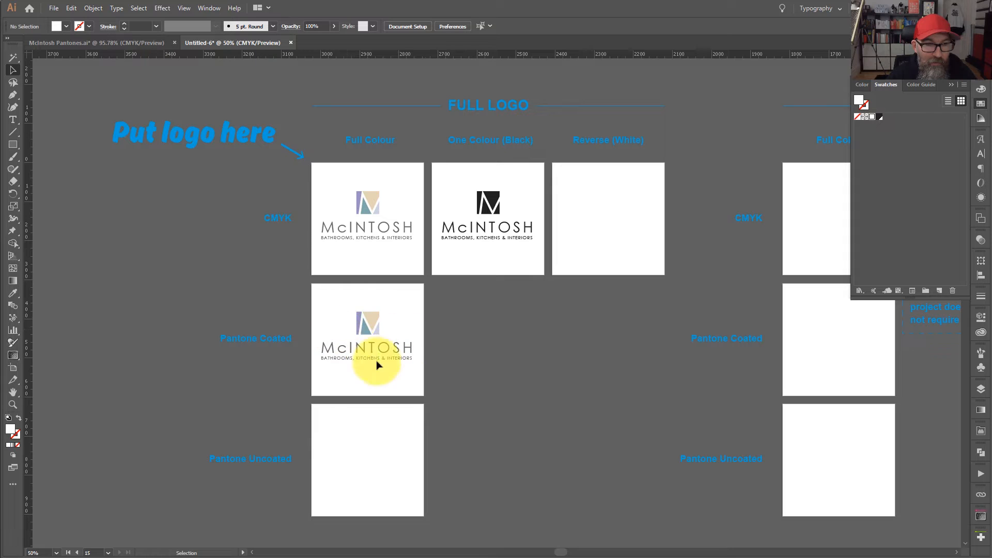
pyautogui.click(122, 43)
pyautogui.moveTo(388, 299); pyautogui.dragTo(550, 351)
pyautogui.moveTo(352, 308); pyautogui.dragTo(653, 465)
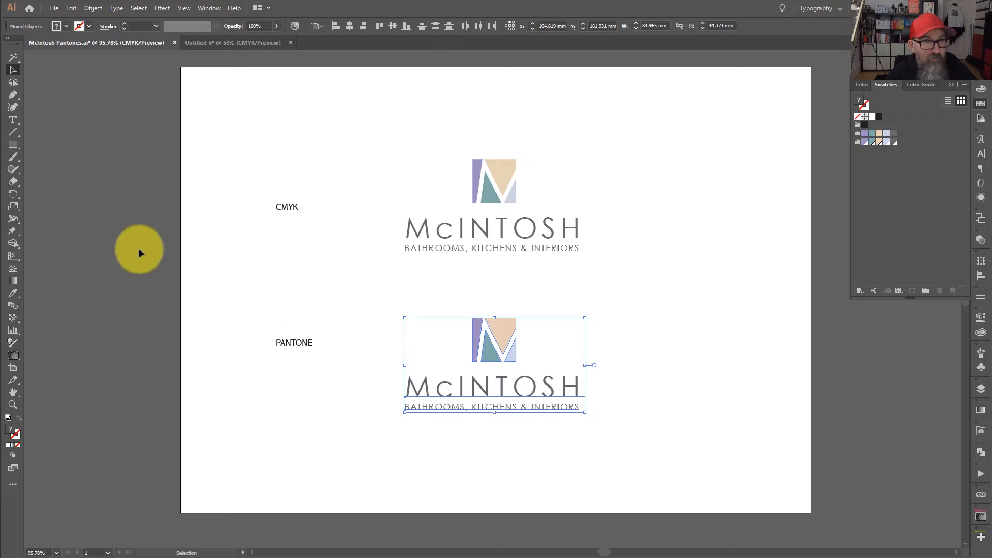
pyautogui.click(212, 43)
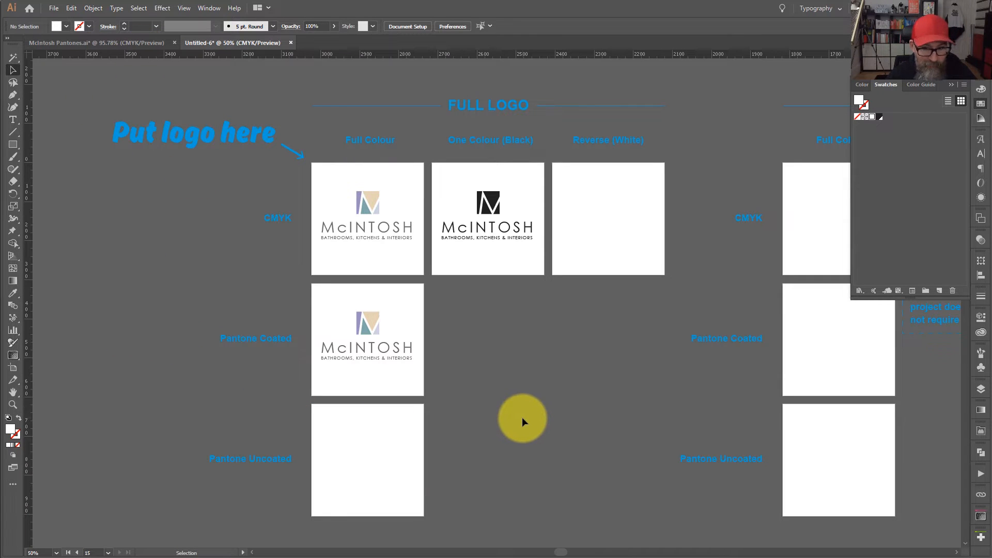
pyautogui.hotkey('ctrl', 'v')
pyautogui.moveTo(496, 286); pyautogui.dragTo(522, 368)
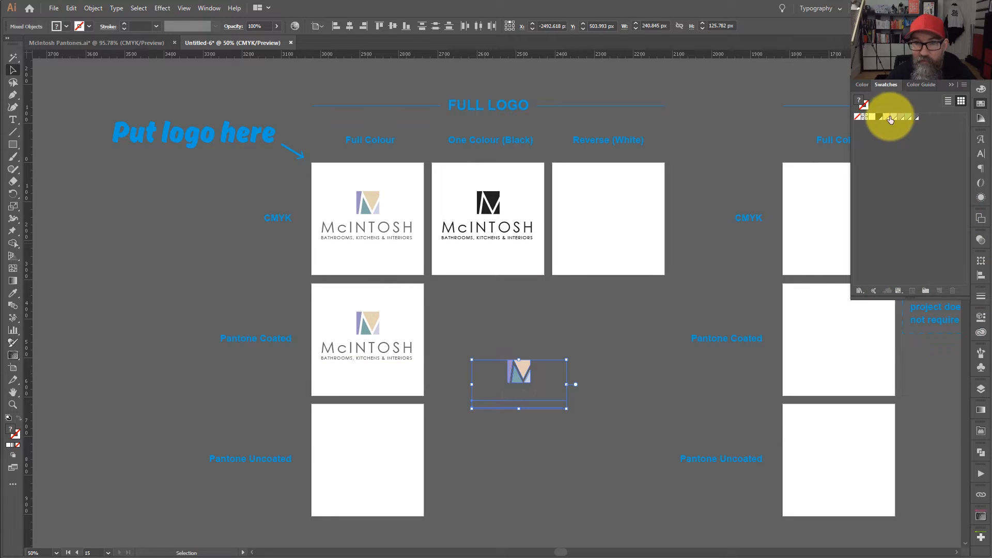
pyautogui.click(873, 118)
pyautogui.click(499, 336)
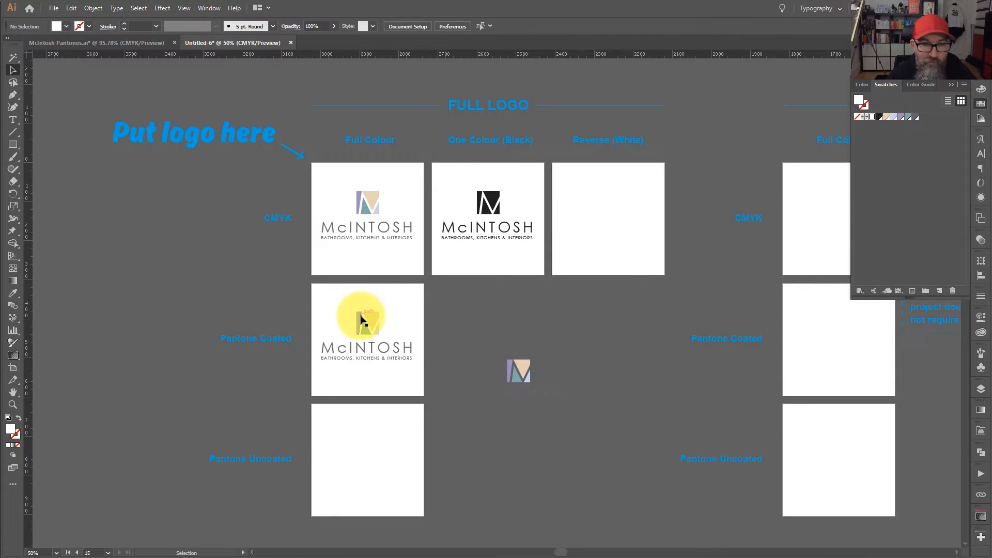
# Apply the matching Pantone swatches to the M's four shapes and the lettering on the Full Logo, Pantone Coated artboard
pyautogui.click(361, 320)
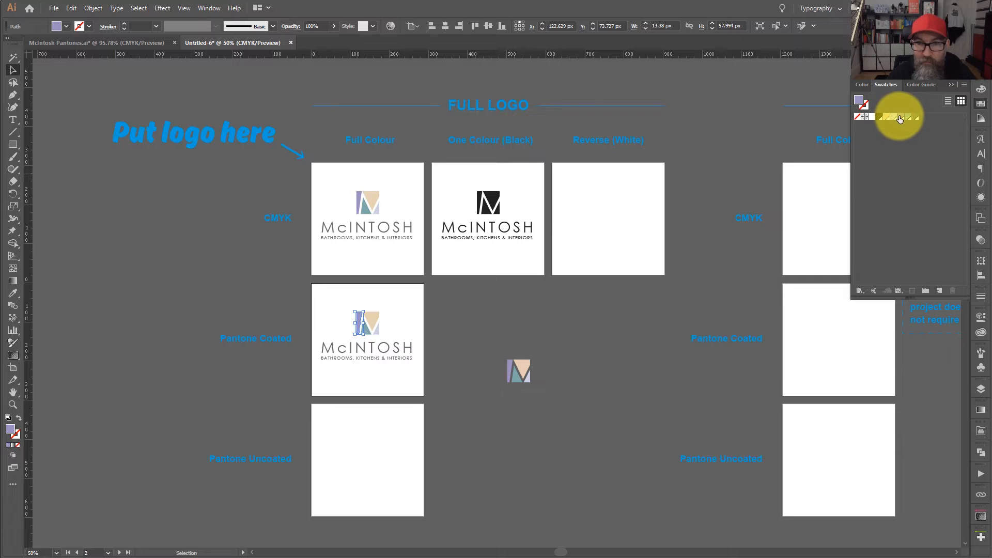
pyautogui.click(374, 321)
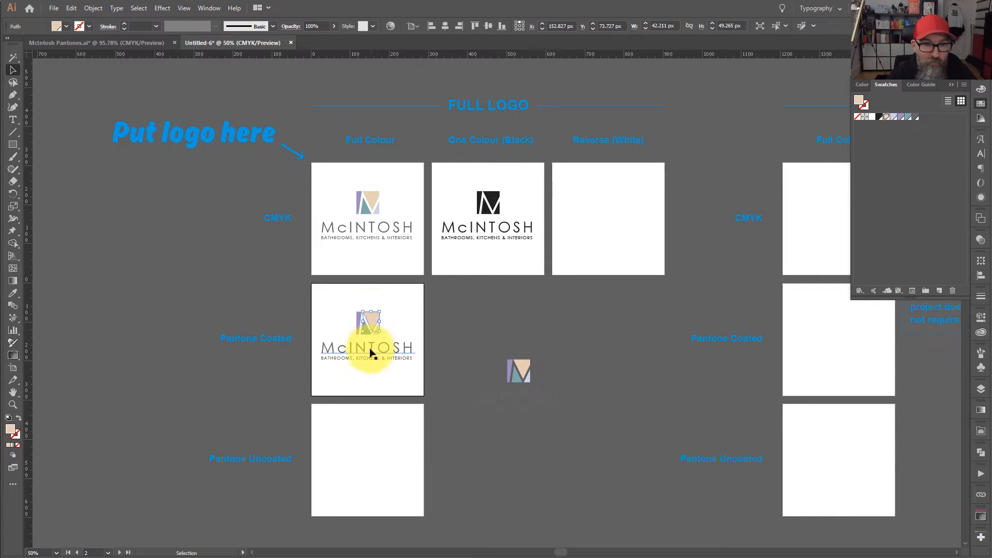
pyautogui.click(390, 330)
pyautogui.click(366, 331)
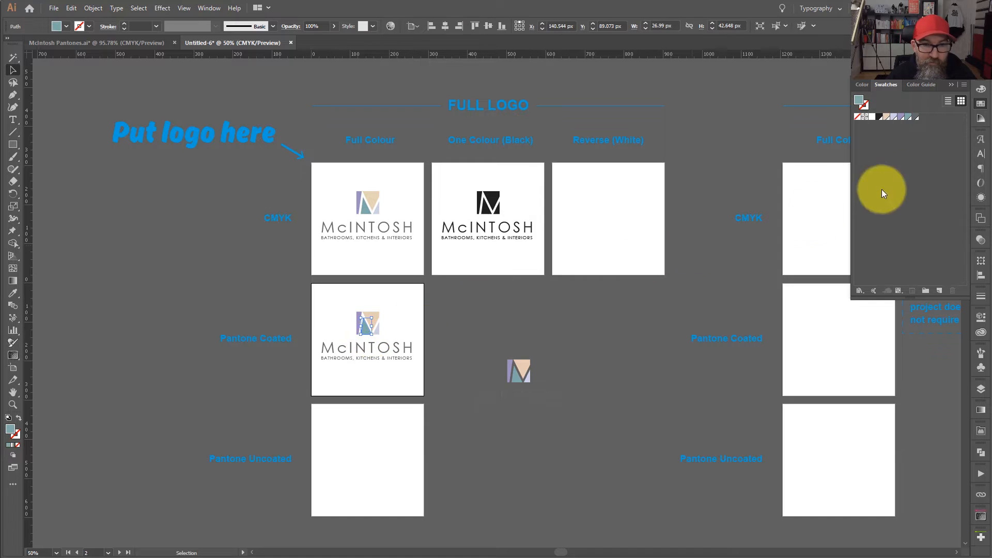
pyautogui.click(909, 117)
pyautogui.click(412, 323)
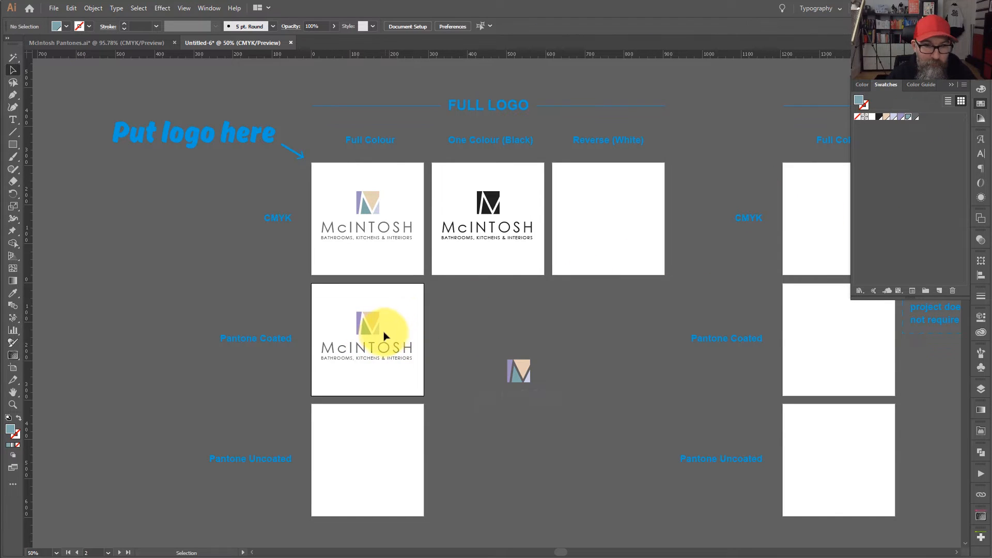
pyautogui.click(379, 334)
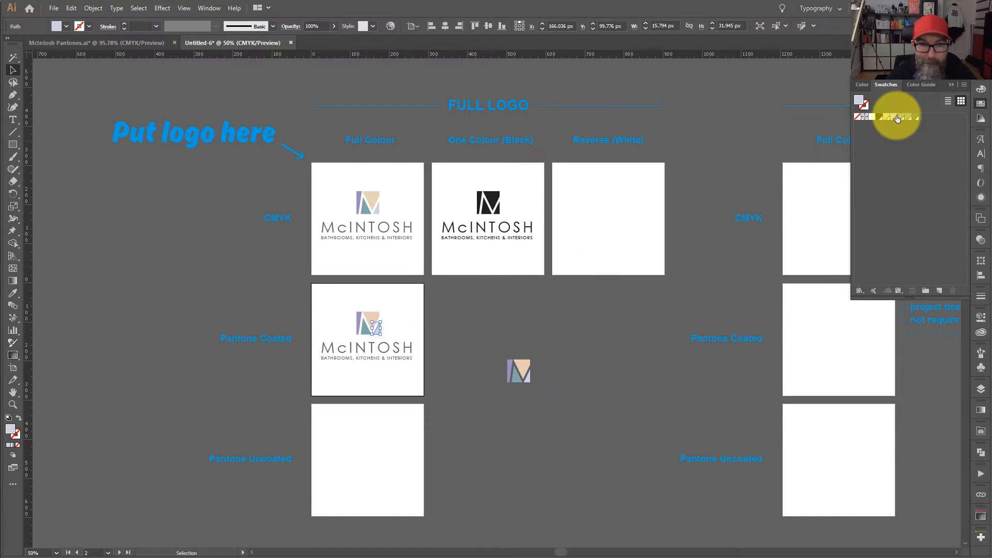
pyautogui.click(894, 117)
pyautogui.moveTo(417, 370); pyautogui.dragTo(335, 349)
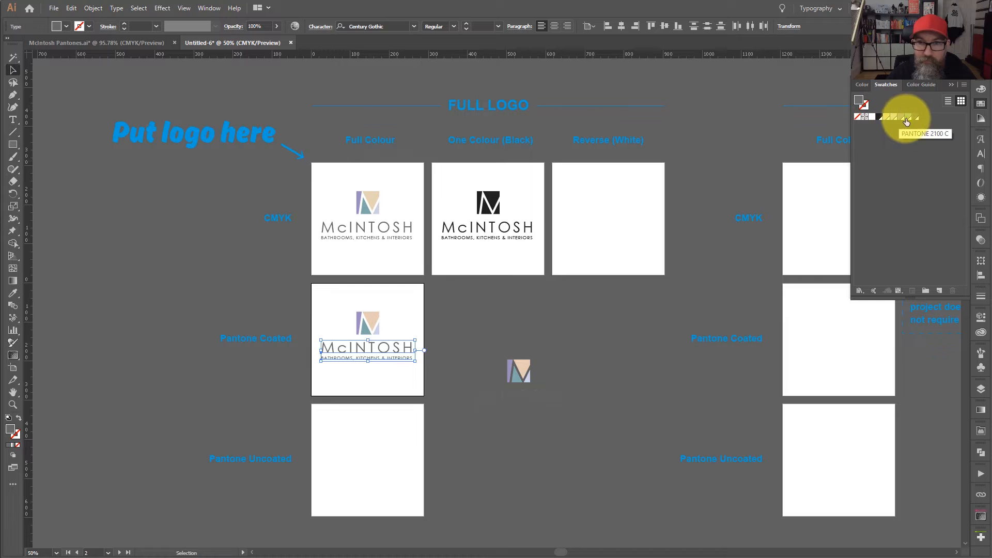
pyautogui.click(918, 121)
# Convert the McIntosh name and tagline to outlines on the three CMYK and the Pantone Coated Full Logo artboards
pyautogui.click(309, 226)
pyautogui.moveTo(309, 222); pyautogui.dragTo(578, 288)
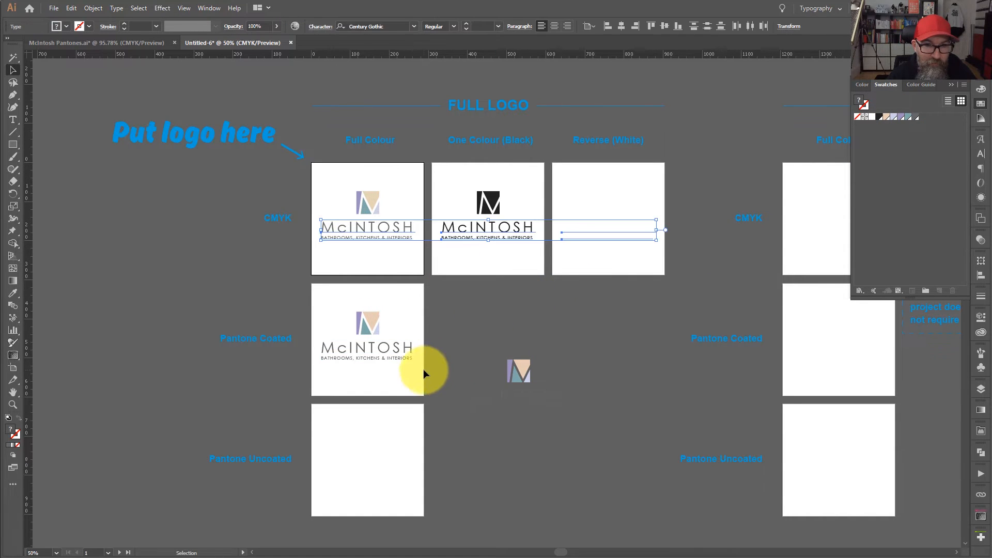
pyautogui.rightClick(643, 228)
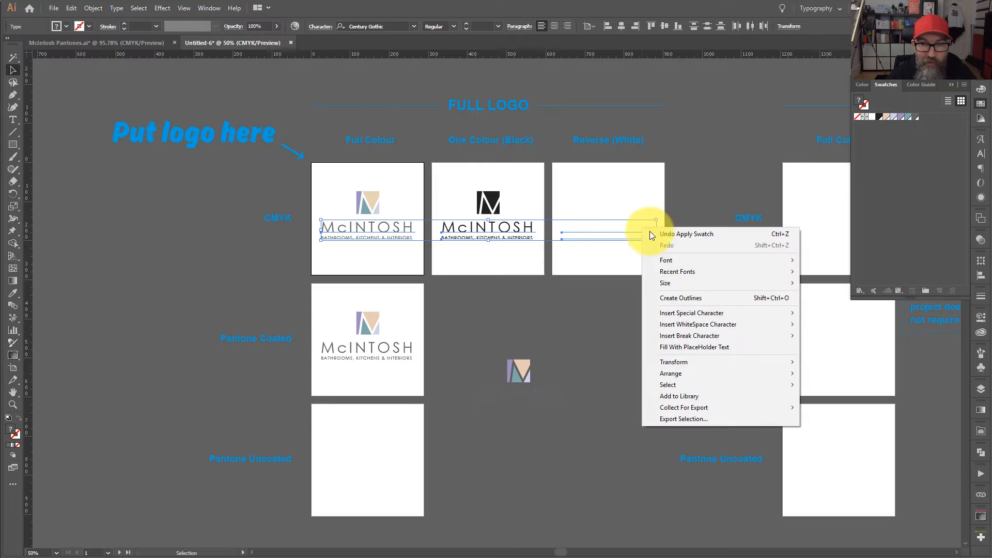
pyautogui.click(684, 303)
pyautogui.click(423, 373)
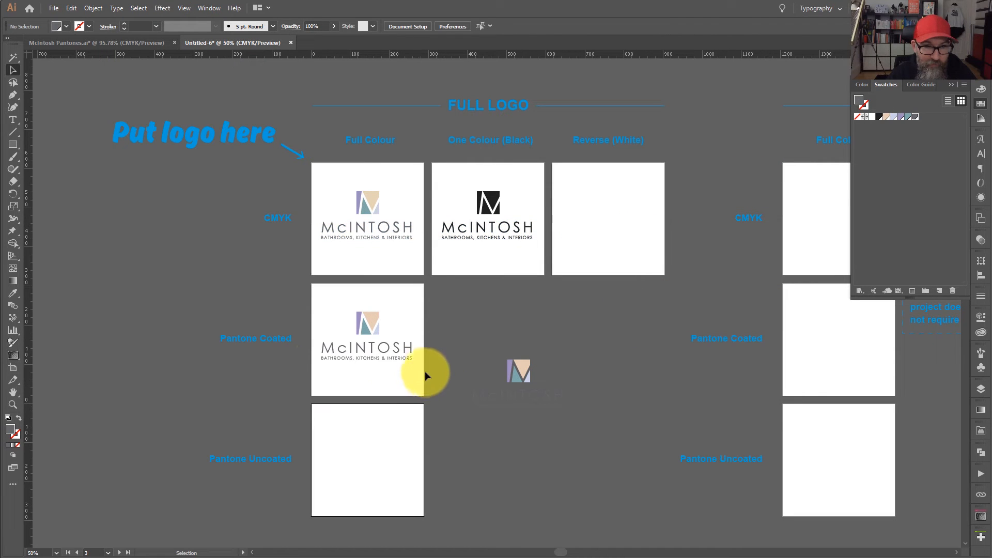
pyautogui.moveTo(316, 350); pyautogui.dragTo(345, 347)
pyautogui.rightClick(349, 353)
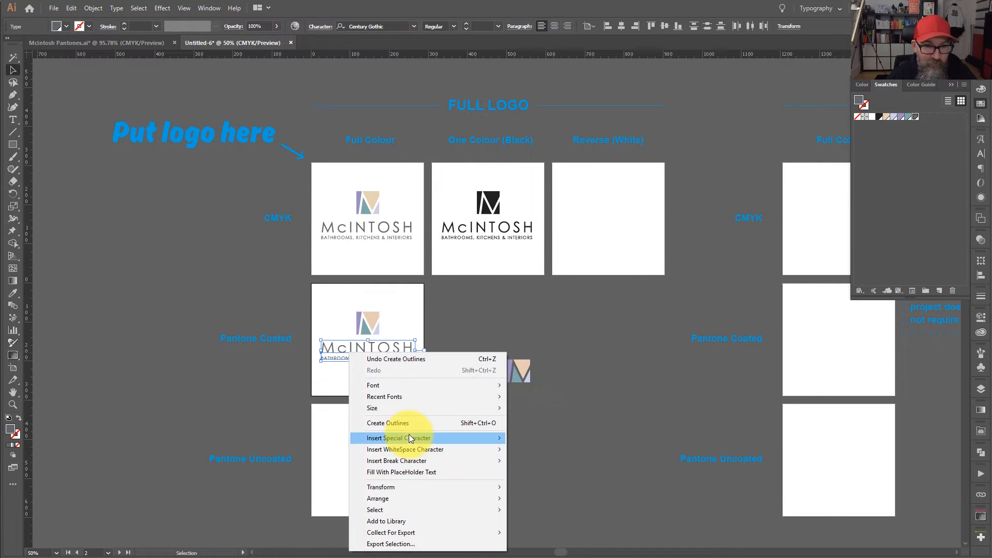
pyautogui.click(409, 425)
pyautogui.click(553, 429)
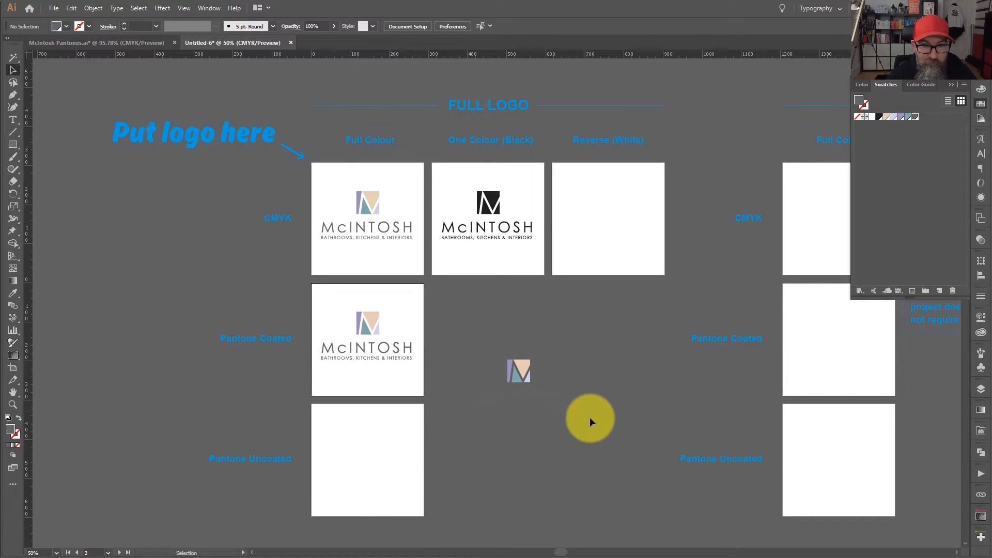
# Delete the spare Pantone logo from beside the artboards and check the Logotype Only and Logo Mark Only groups
pyautogui.moveTo(471, 348); pyautogui.dragTo(482, 357)
pyautogui.press('Delete')
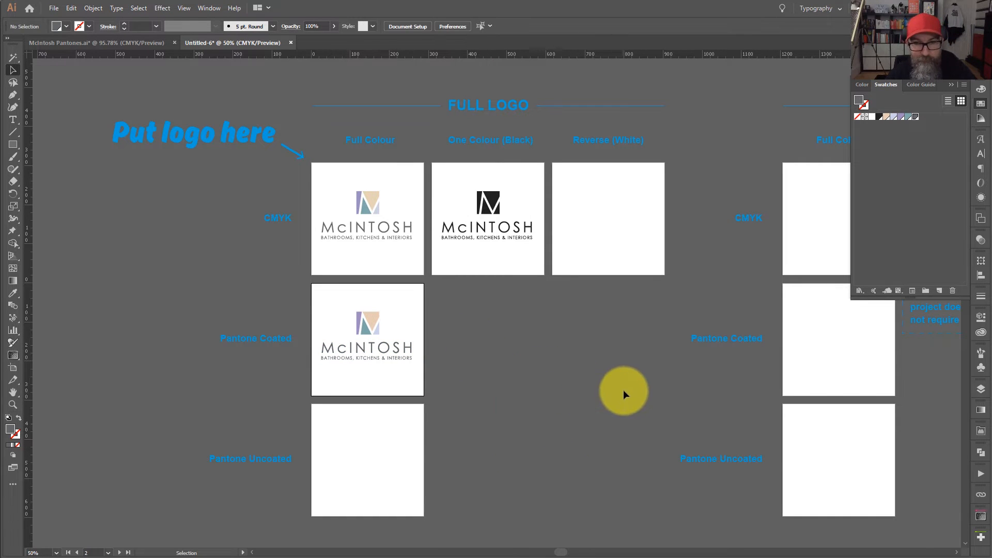
pyautogui.moveTo(622, 391); pyautogui.dragTo(100, 430)
pyautogui.moveTo(503, 409); pyautogui.dragTo(87, 424)
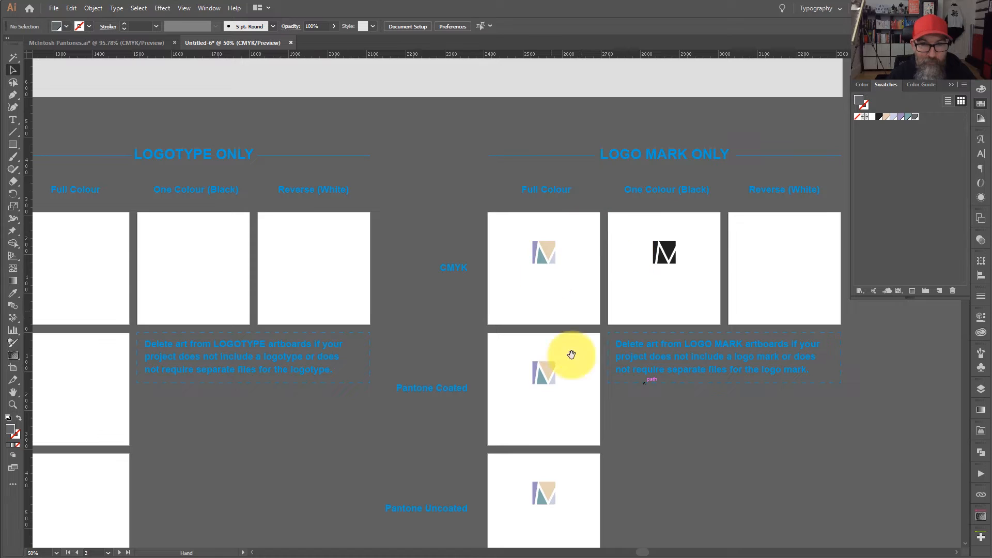
pyautogui.moveTo(416, 445); pyautogui.dragTo(778, 417)
pyautogui.moveTo(357, 442); pyautogui.dragTo(615, 434)
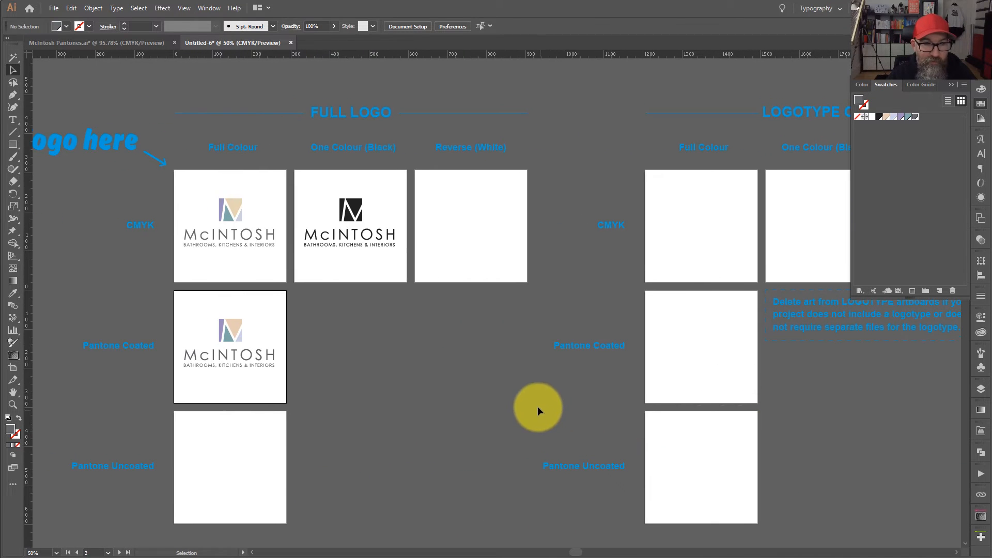
# Resume the Print Logo Package action from its DeselectAll step to clean up and fit the artboards for export
pyautogui.moveTo(478, 377); pyautogui.dragTo(412, 385)
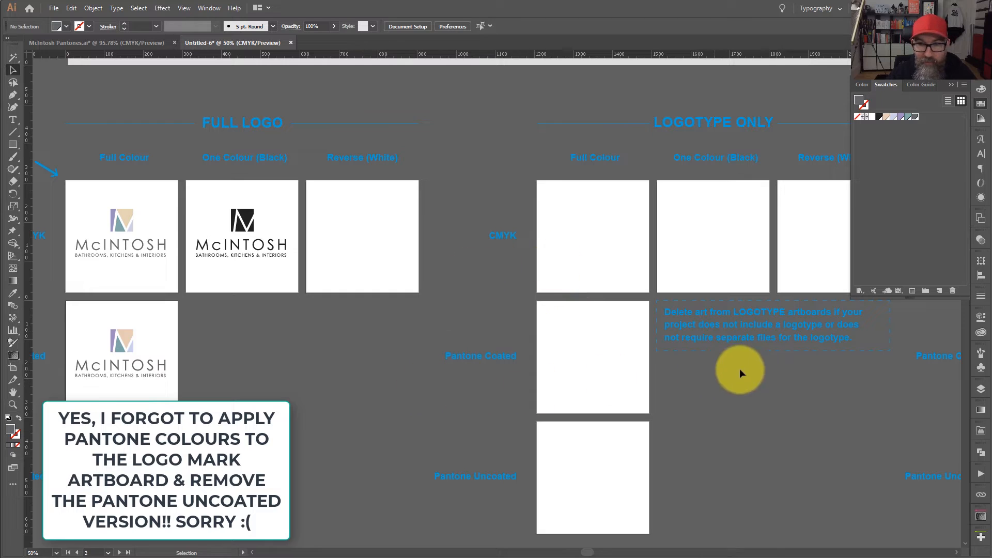
pyautogui.click(981, 474)
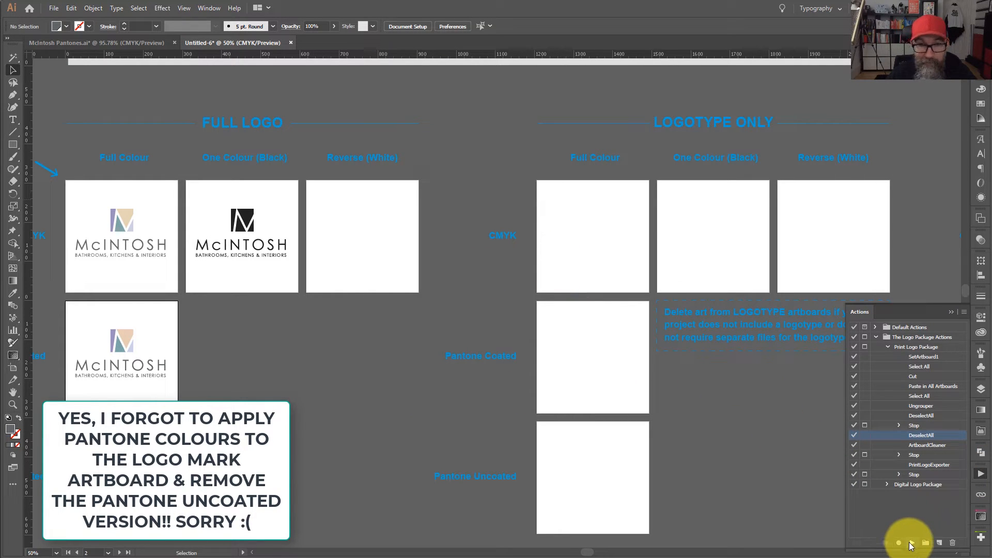
pyautogui.click(912, 546)
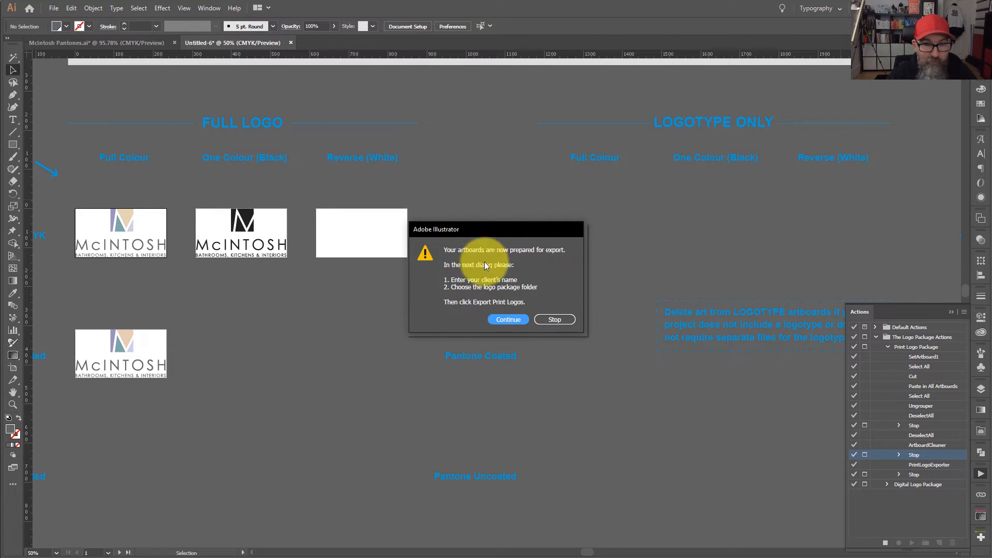
# Export the print logos with client name McIntosh Interiors and the McIntosh Logo folder in OneDrive as output directory
pyautogui.click(510, 321)
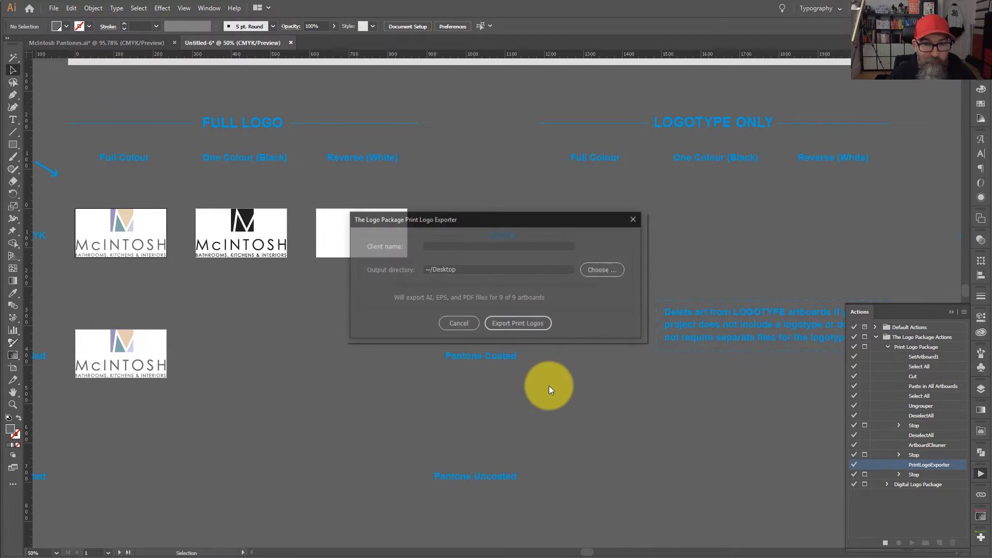
pyautogui.click(485, 244)
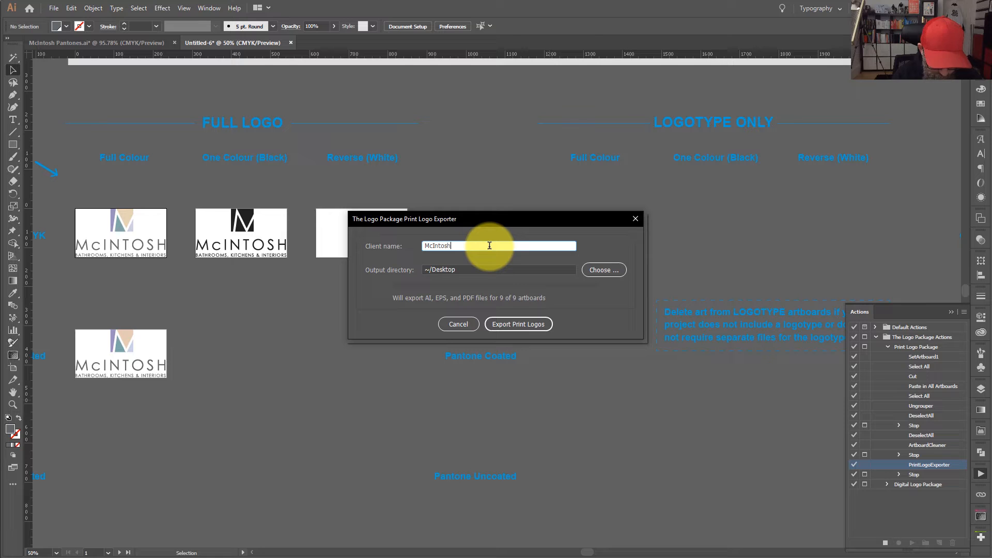
pyautogui.write('McIntosh Interiors')
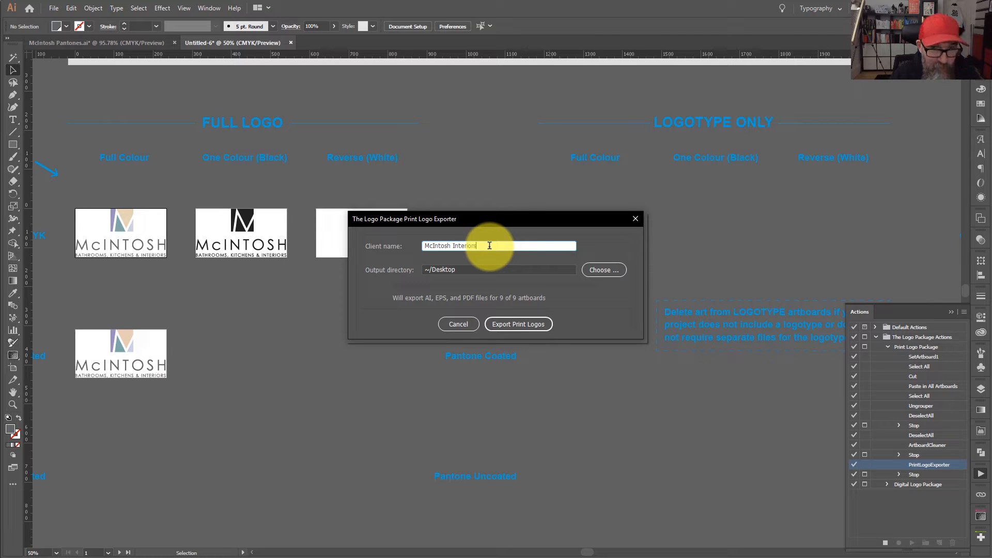
pyautogui.click(594, 268)
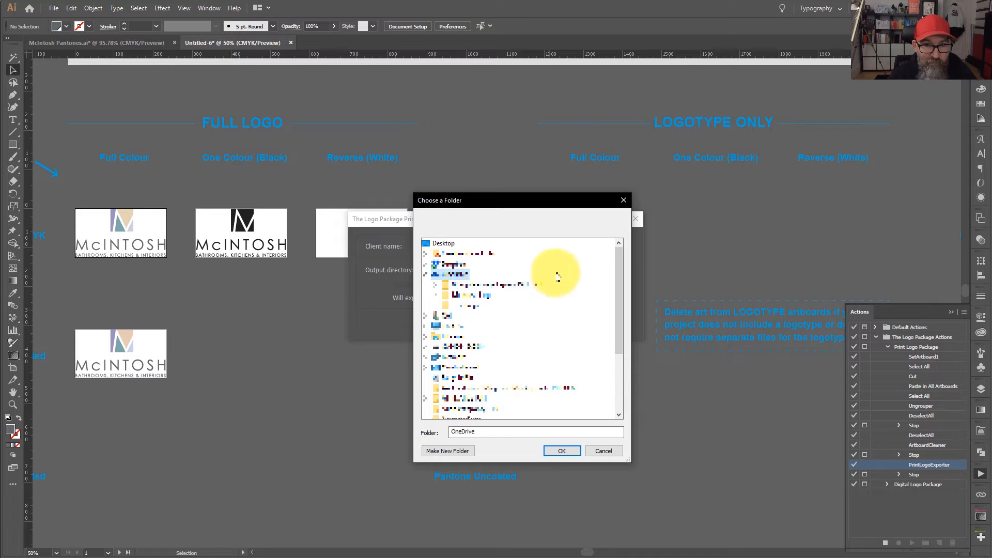
pyautogui.click(471, 294)
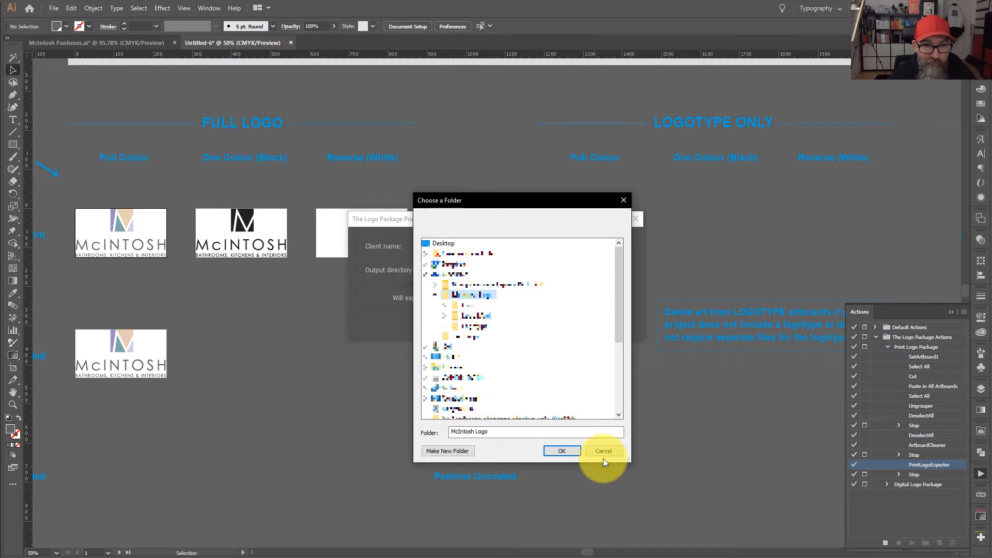
pyautogui.click(561, 451)
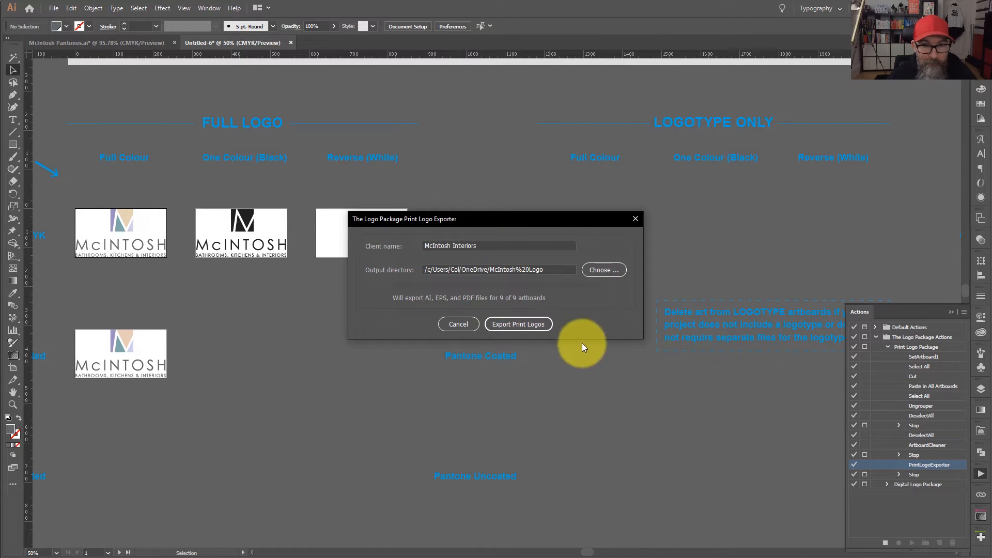
pyautogui.click(538, 324)
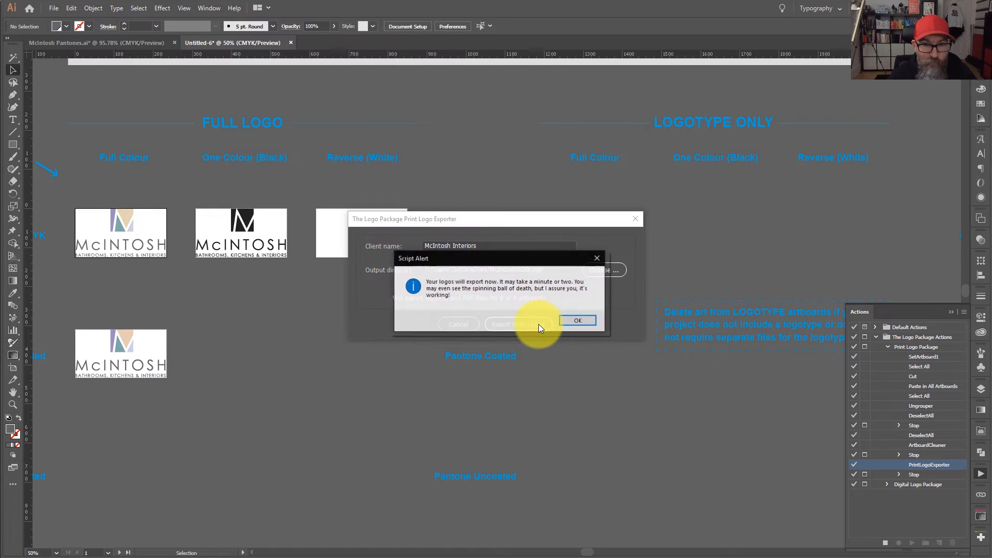
pyautogui.click(578, 322)
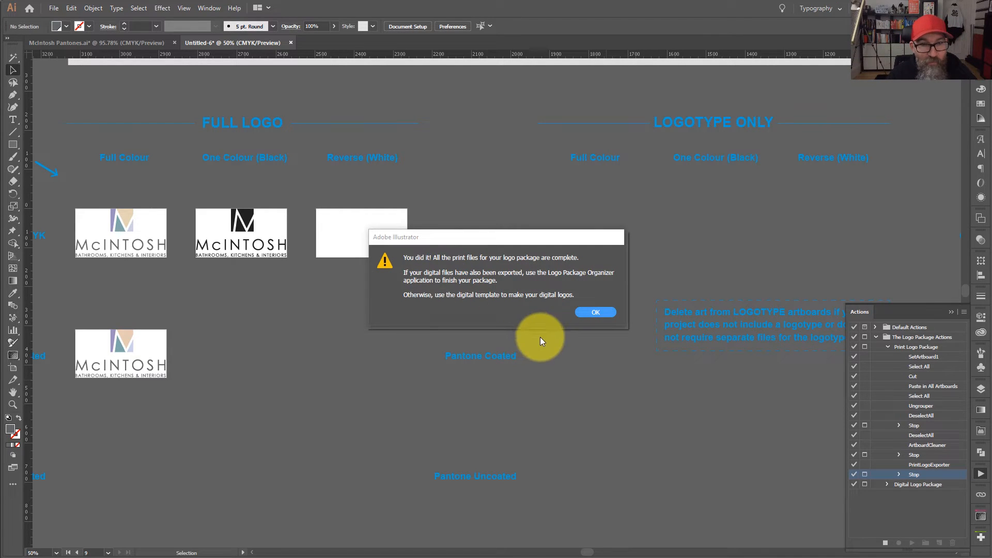
pyautogui.click(592, 312)
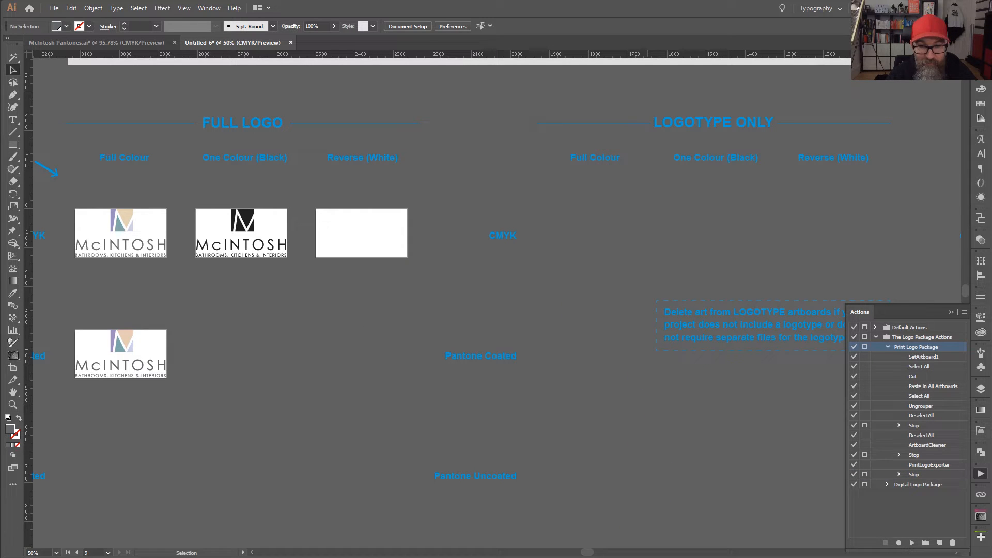
# Switch to File Explorer and inspect the exported print files in the McIntosh Logo folder, showing full file names and previewing the full-colour CMYK versions
pyautogui.hotkey('alt', 'Tab')
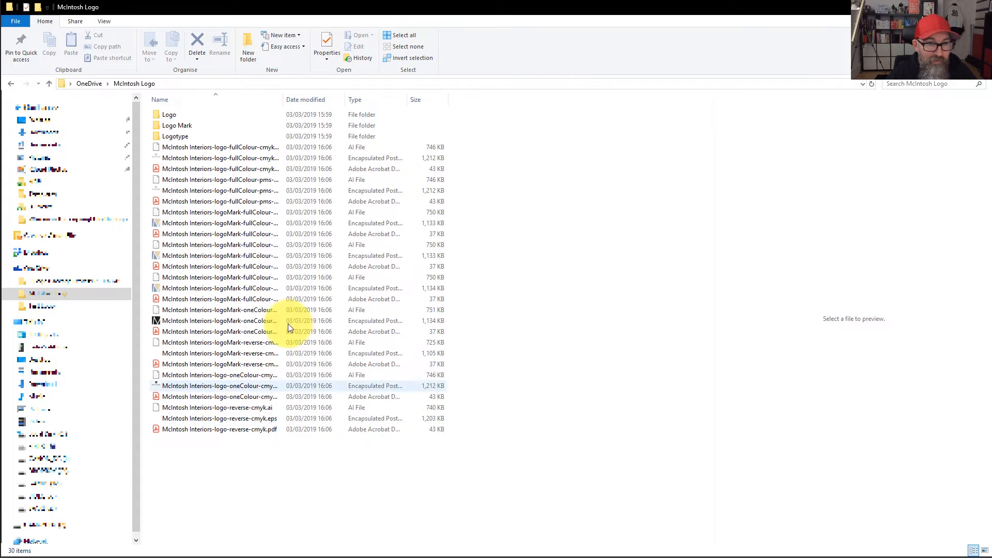
pyautogui.click(247, 156)
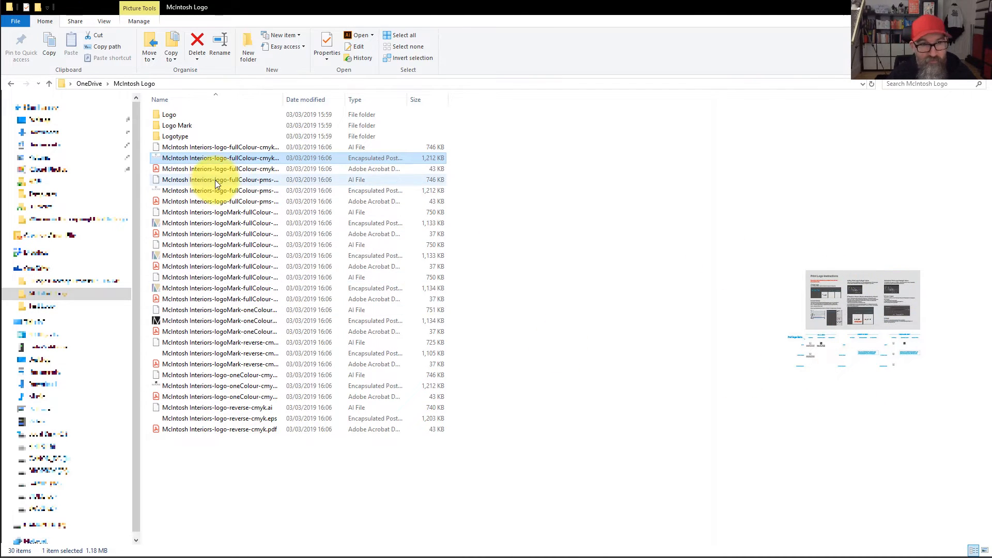
pyautogui.moveTo(283, 100); pyautogui.dragTo(332, 100)
pyautogui.click(271, 148)
pyautogui.click(265, 169)
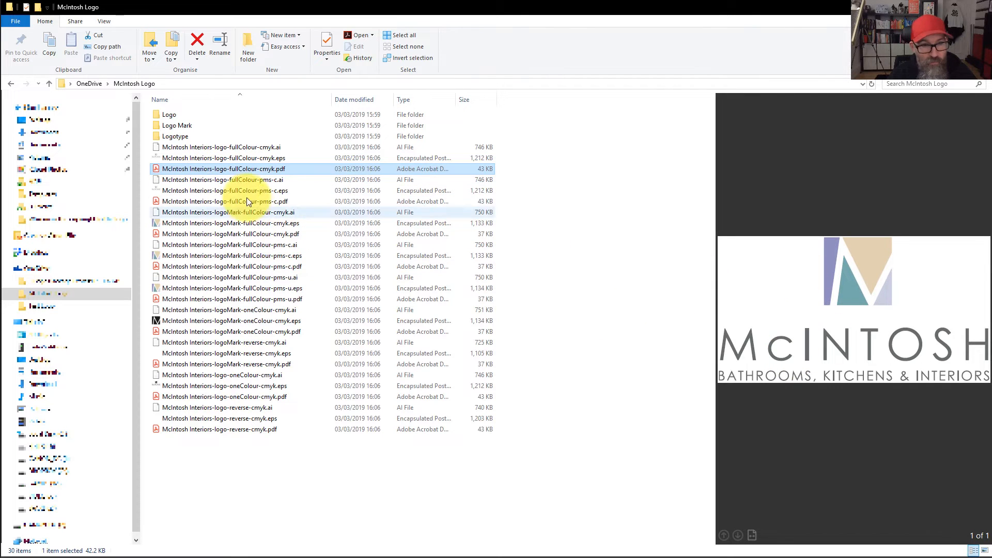
pyautogui.click(204, 147)
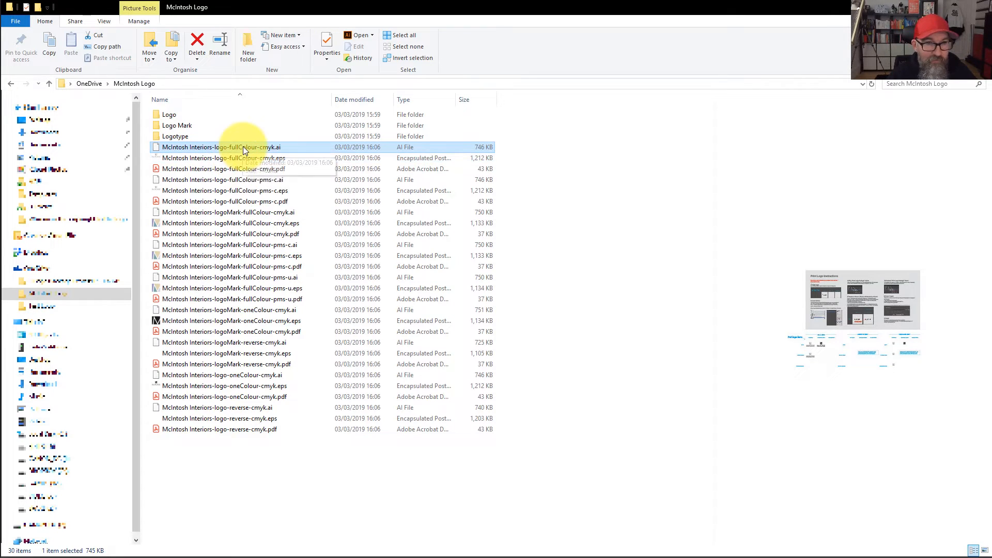
pyautogui.click(243, 155)
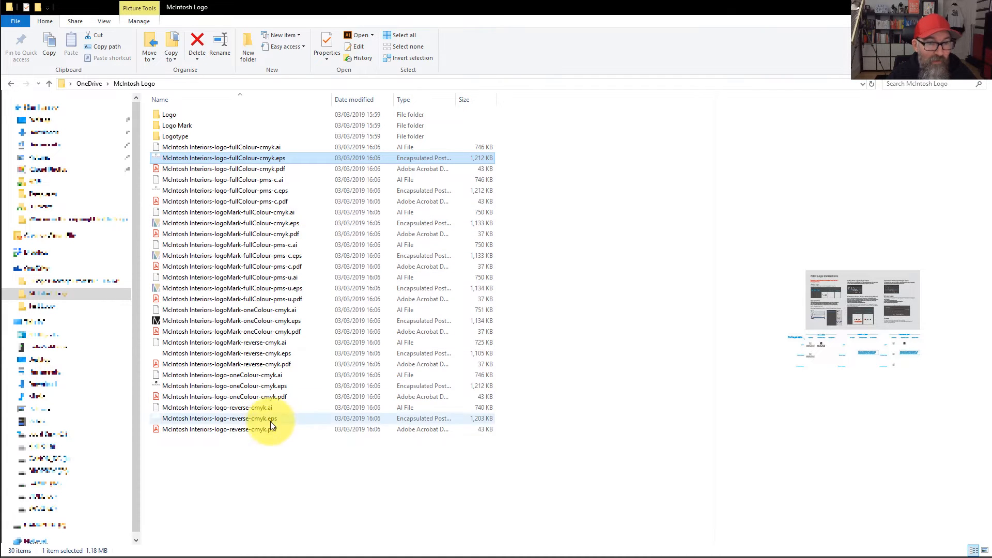
pyautogui.moveTo(297, 464); pyautogui.dragTo(251, 457)
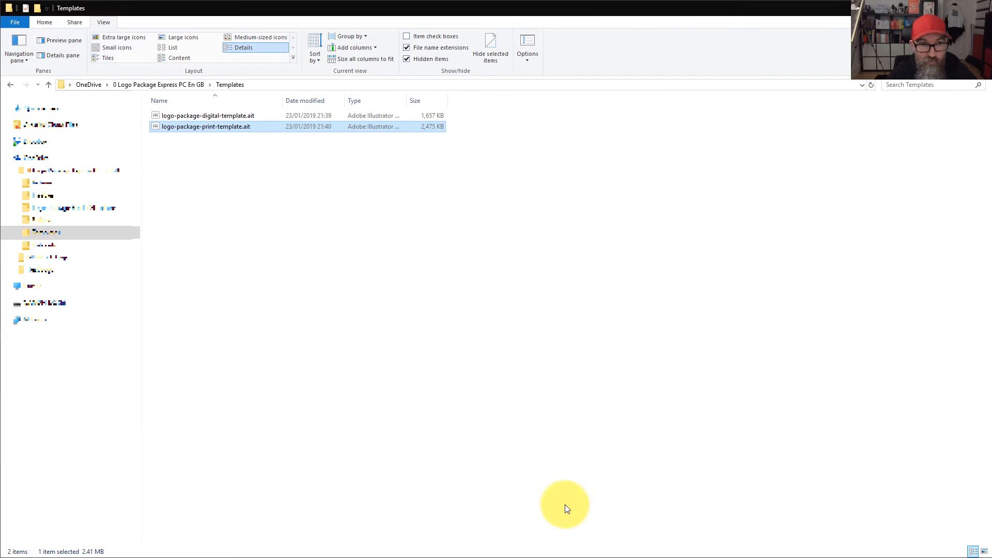
# Open logo-package-digital-template.ait from the Logo Package Express Templates folder in Illustrator
pyautogui.click(273, 252)
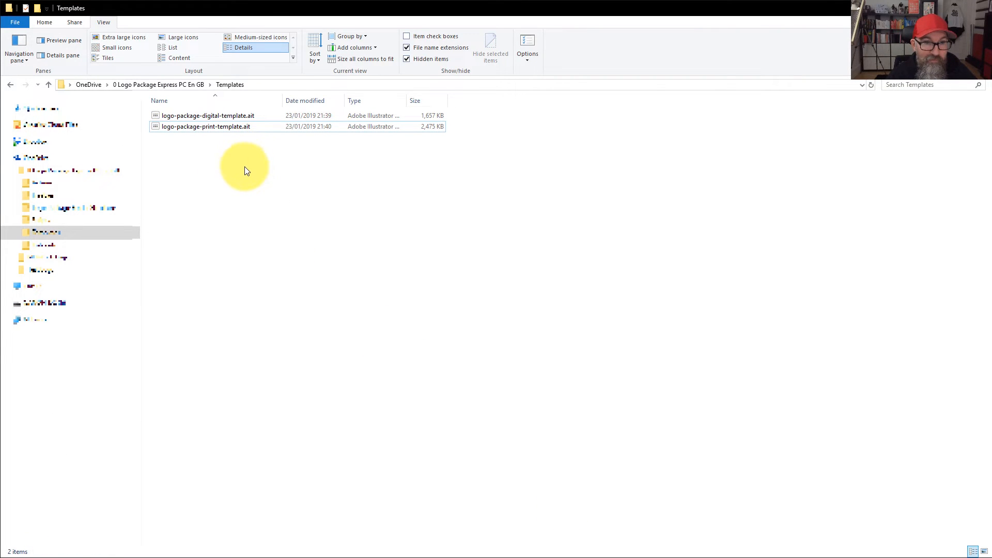
pyautogui.click(231, 119)
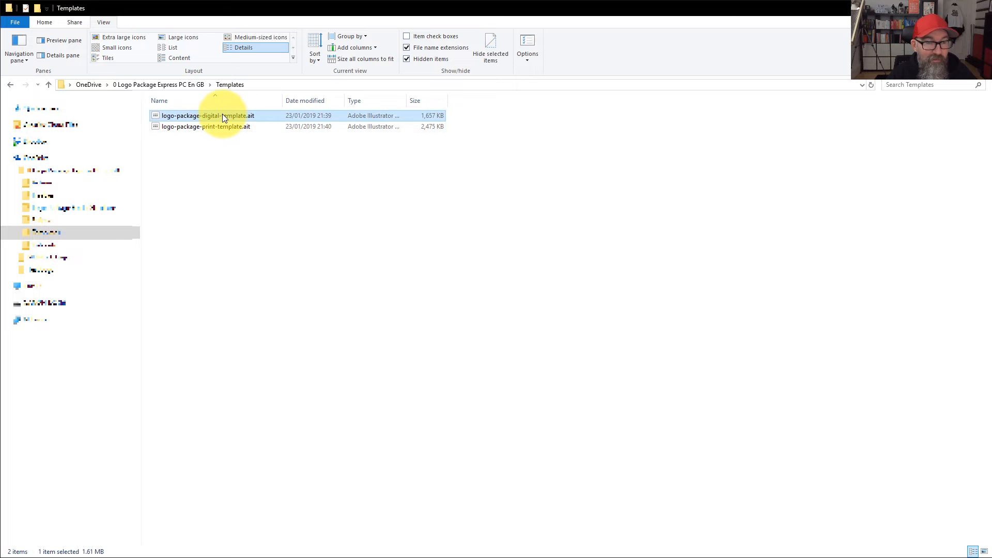
pyautogui.doubleClick(223, 116)
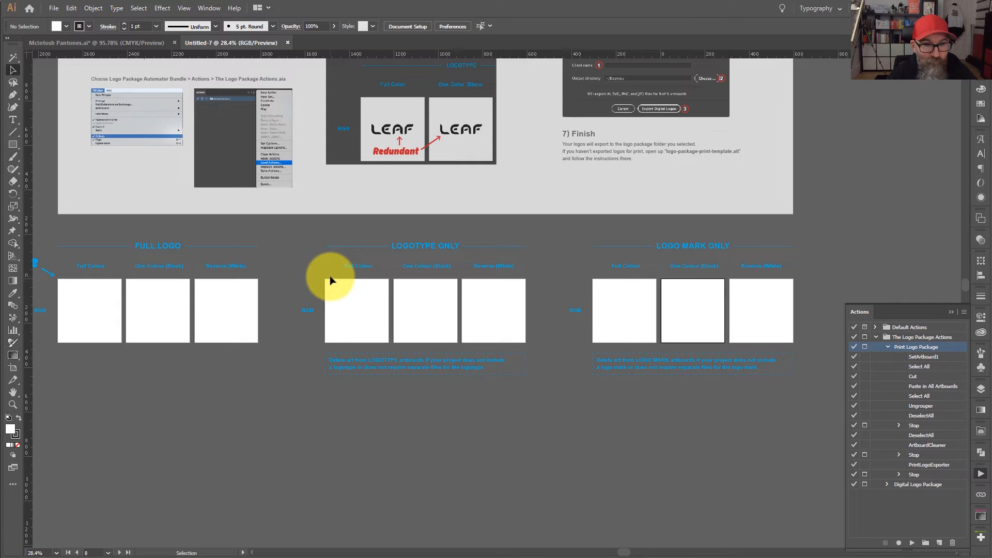
# Copy the CMYK logo from McIntosh Pantones.ai onto the Full Logo, Full Colour artboard of the digital template
pyautogui.moveTo(268, 390); pyautogui.dragTo(361, 387)
pyautogui.moveTo(444, 133); pyautogui.dragTo(446, 352)
pyautogui.moveTo(480, 391); pyautogui.dragTo(491, 195)
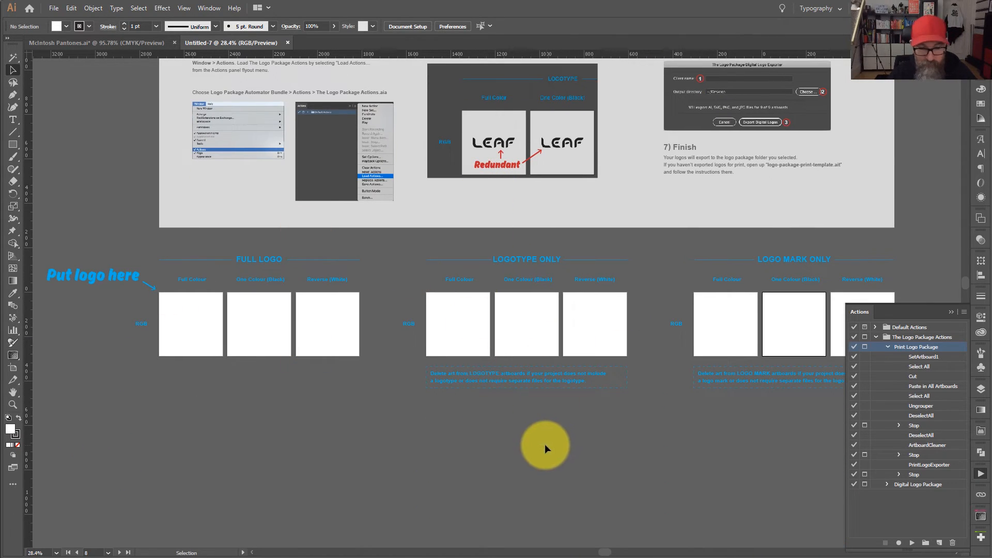
pyautogui.hotkey('ctrl', '=')
pyautogui.hotkey('ctrl', '=')
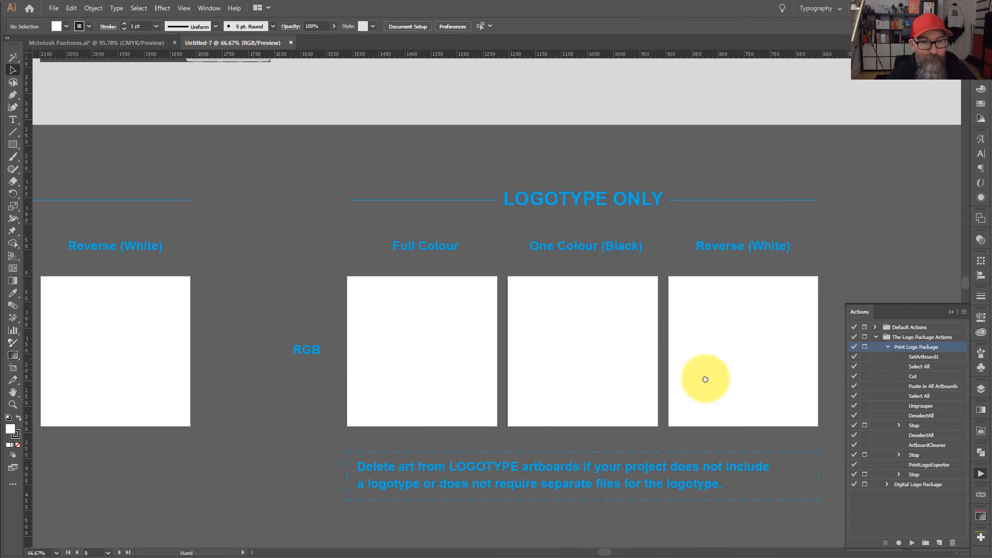
pyautogui.hscroll(-10, 454, 388)
pyautogui.click(136, 43)
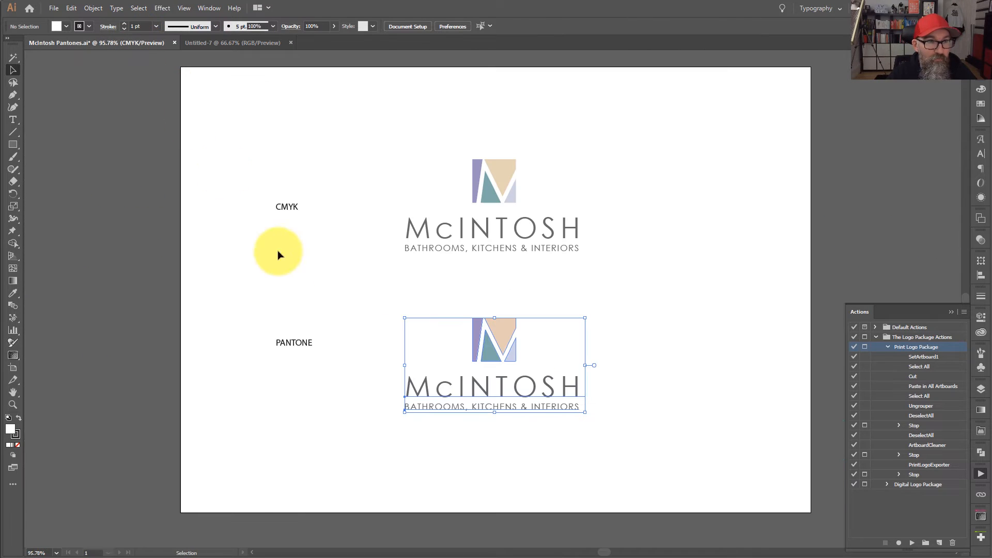
pyautogui.moveTo(373, 126); pyautogui.dragTo(646, 283)
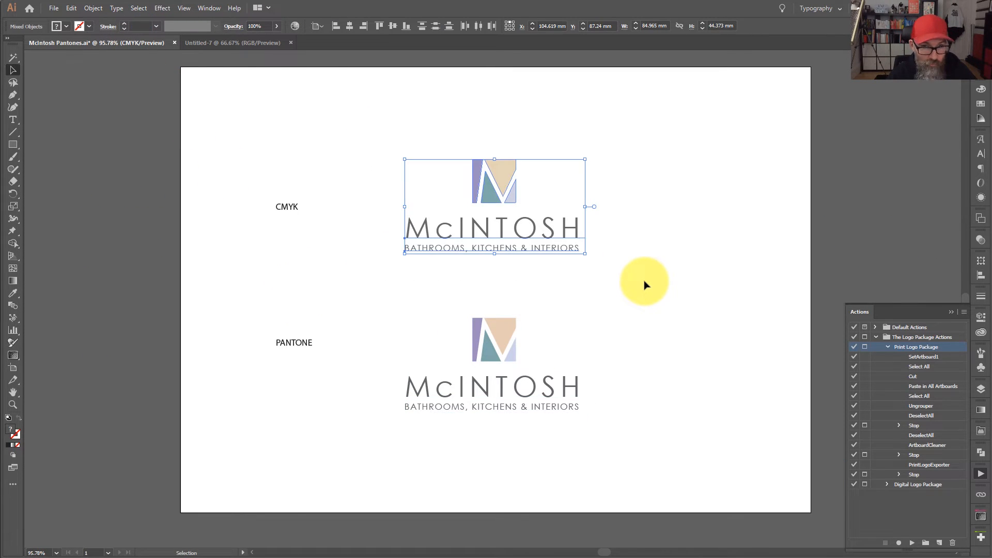
pyautogui.click(203, 42)
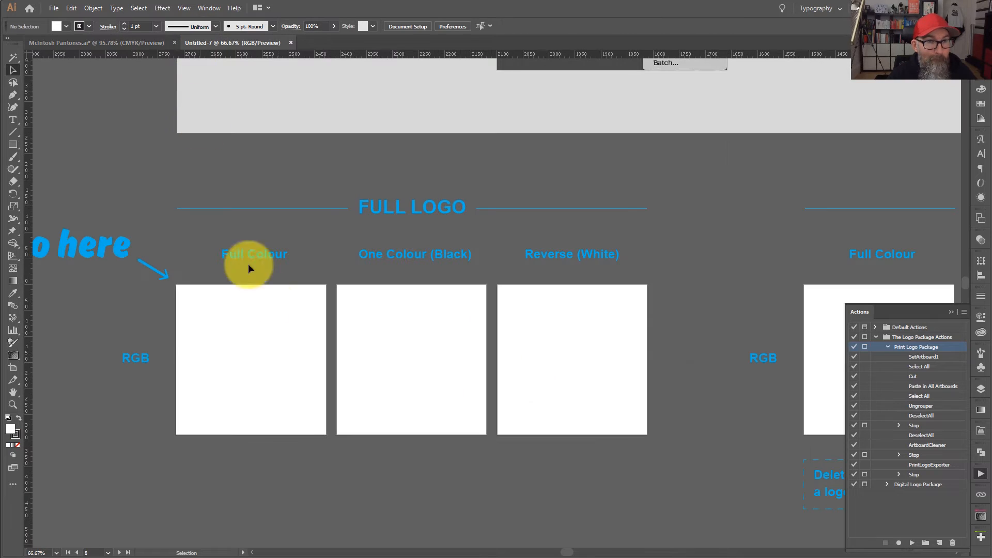
pyautogui.hotkey('ctrl', 'v')
pyautogui.moveTo(494, 282); pyautogui.dragTo(257, 338)
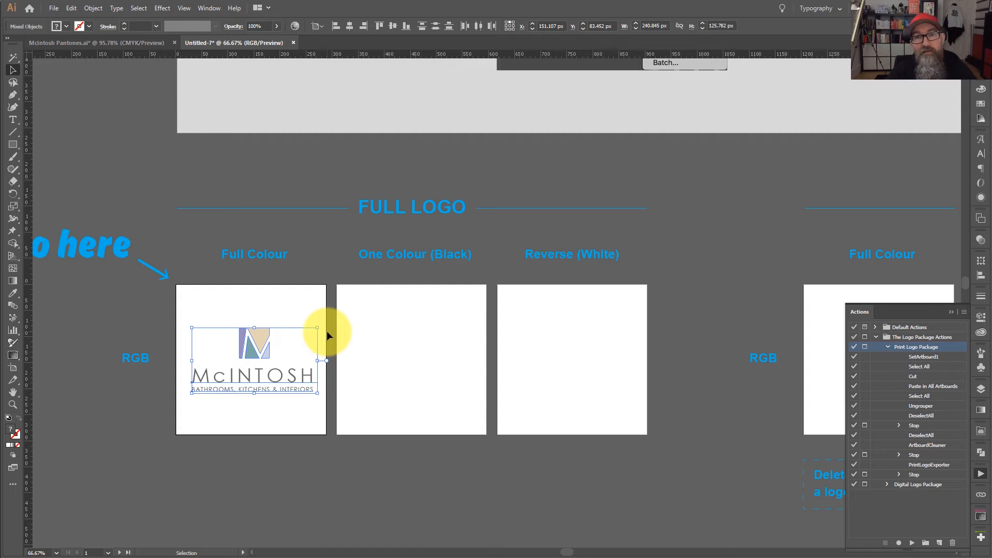
# Convert the McIntosh name and tagline on the Full Colour artboard to outlines
pyautogui.click(279, 396)
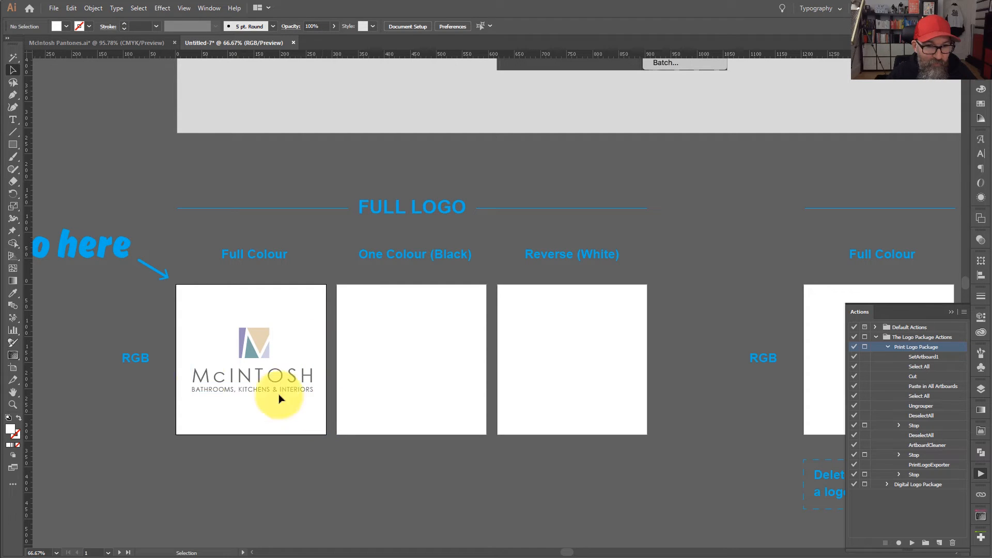
pyautogui.click(192, 373)
pyautogui.rightClick(216, 380)
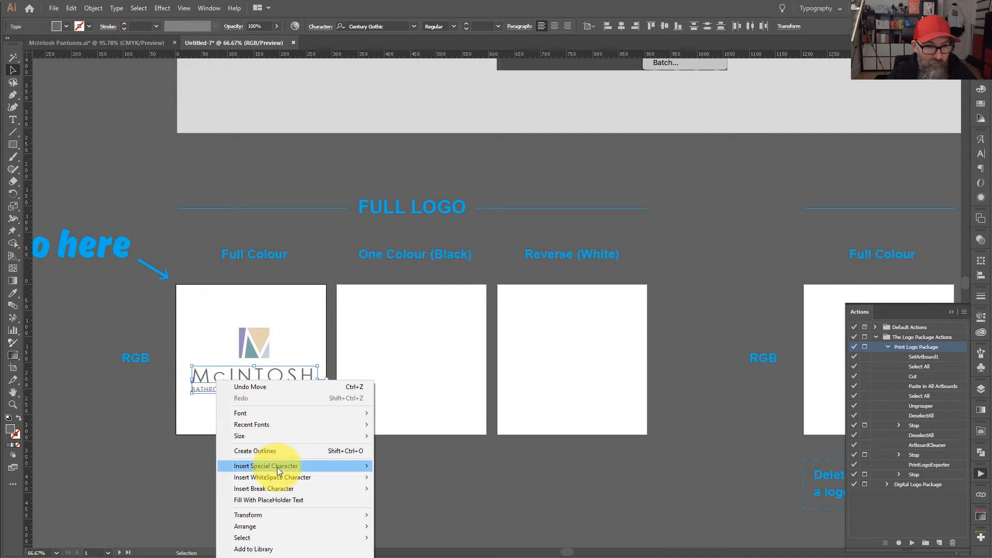
pyautogui.click(277, 451)
pyautogui.click(309, 448)
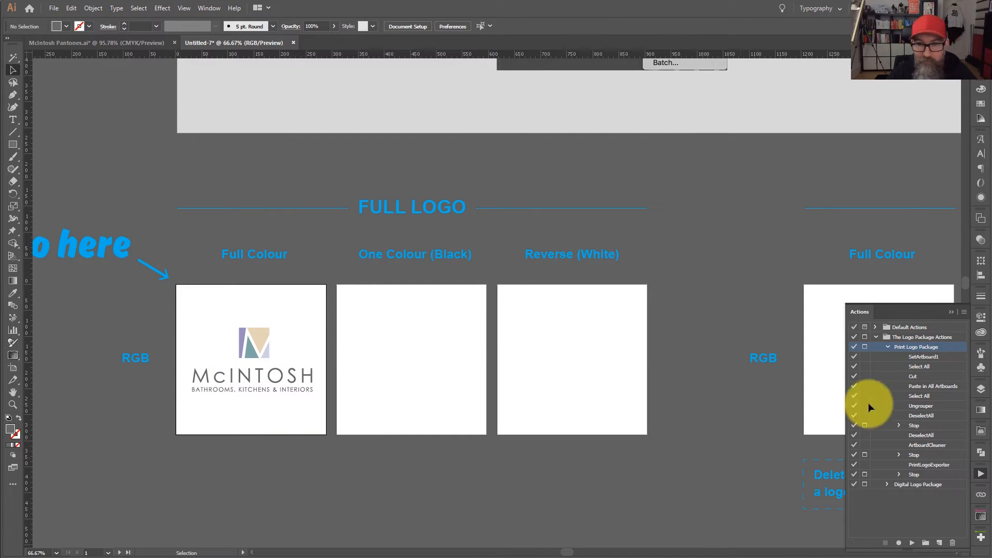
# Run the Digital Logo Package action to distribute the logo to all RGB artboards, up to its recolouring pause
pyautogui.click(888, 347)
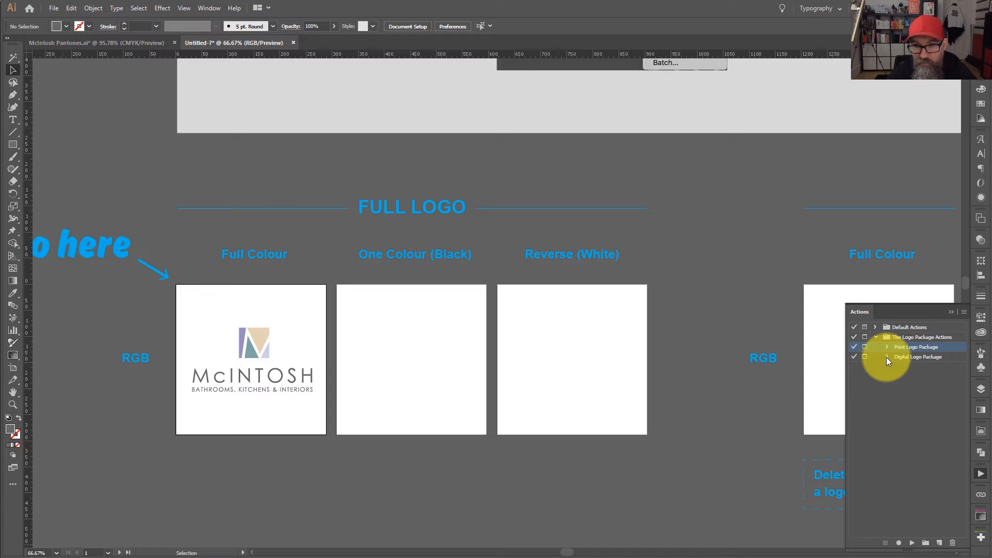
pyautogui.click(887, 357)
pyautogui.click(915, 356)
pyautogui.click(911, 543)
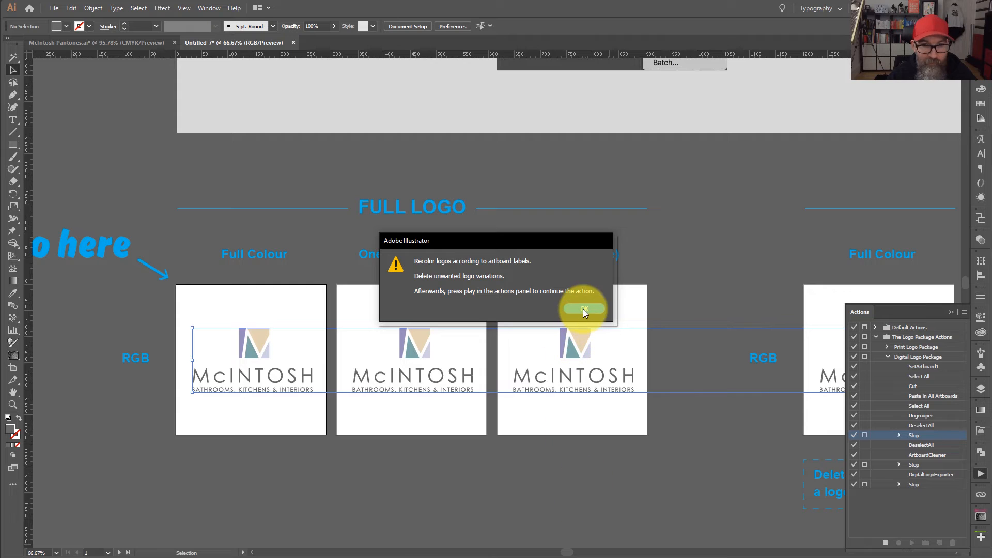
pyautogui.click(584, 309)
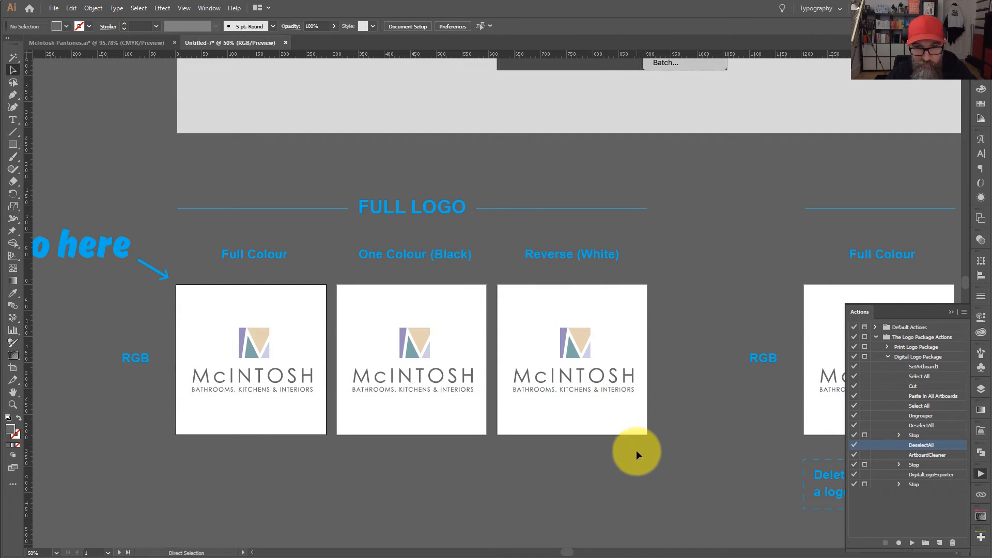
# Delete the logos from all three Logotype Only artboards
pyautogui.hotkey('ctrl', '-')
pyautogui.moveTo(686, 427); pyautogui.dragTo(432, 419)
pyautogui.moveTo(745, 387); pyautogui.dragTo(473, 396)
pyautogui.moveTo(572, 313); pyautogui.dragTo(269, 376)
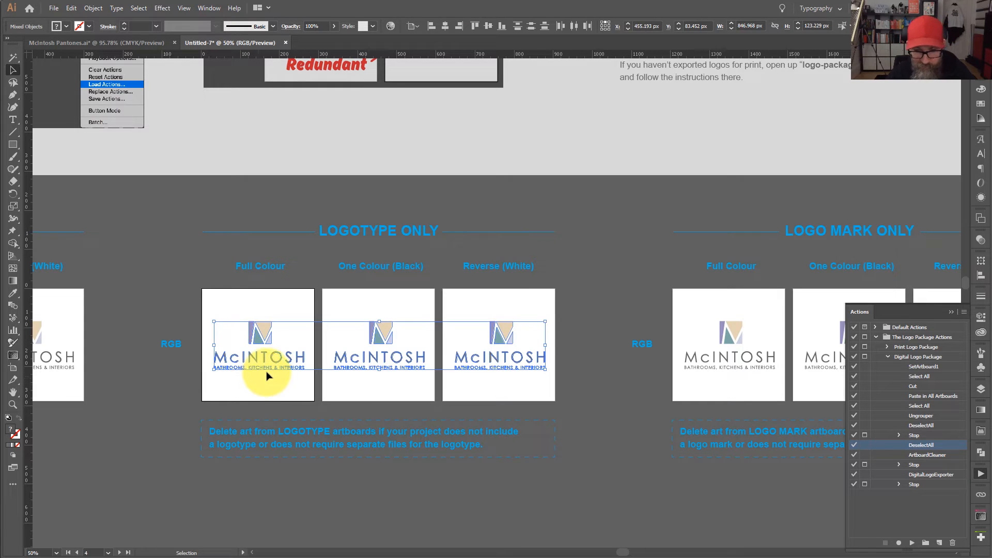
pyautogui.press('Delete')
# Delete the McIntosh name and tagline from the three Logo Mark Only artboards, keeping the M marks
pyautogui.moveTo(486, 363); pyautogui.dragTo(308, 368)
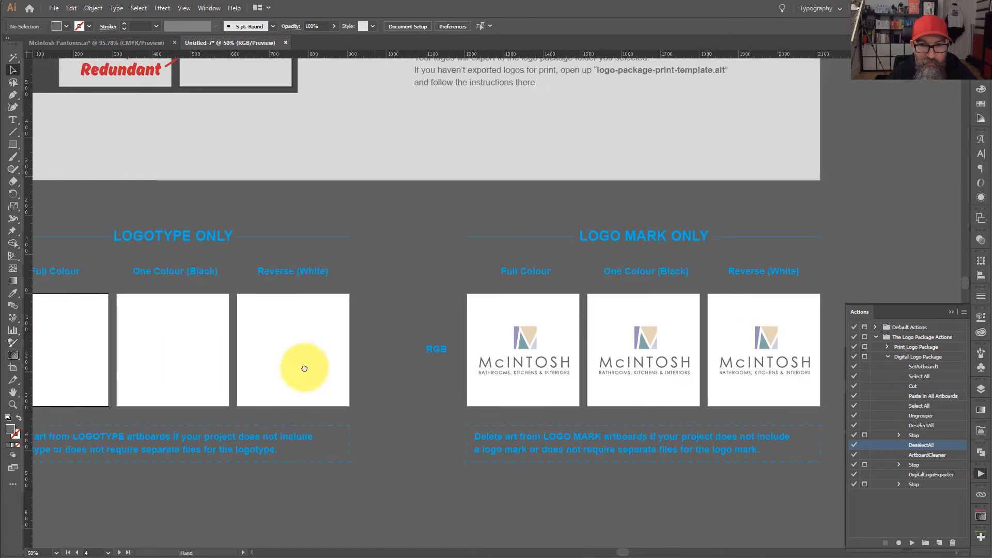
pyautogui.moveTo(383, 347); pyautogui.dragTo(739, 373)
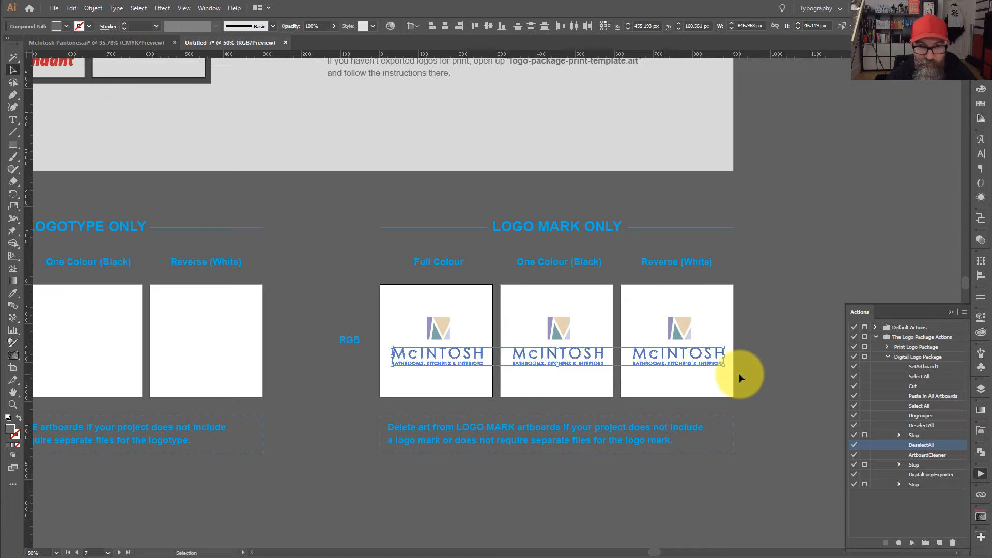
pyautogui.press('Delete')
# Recolour the M mark black on the One Colour artboard and white on the Reverse artboard of the Logo Mark Only set
pyautogui.moveTo(424, 345); pyautogui.dragTo(460, 346)
pyautogui.click(596, 331)
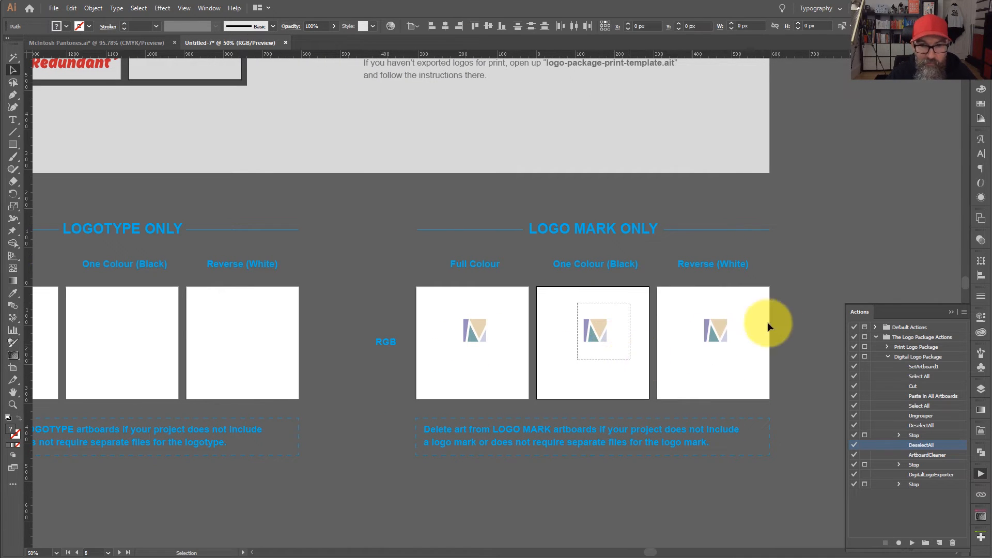
pyautogui.click(983, 108)
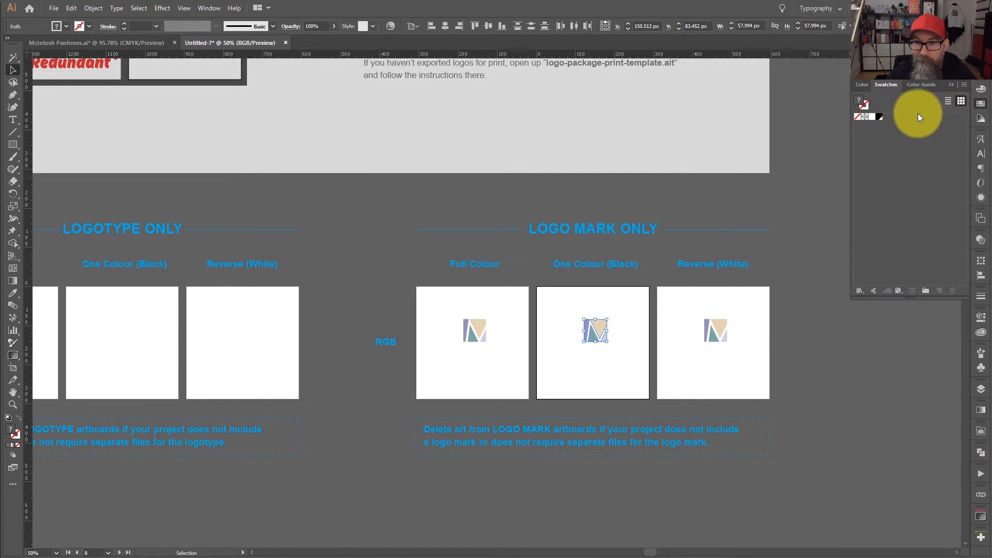
pyautogui.click(880, 117)
pyautogui.click(705, 340)
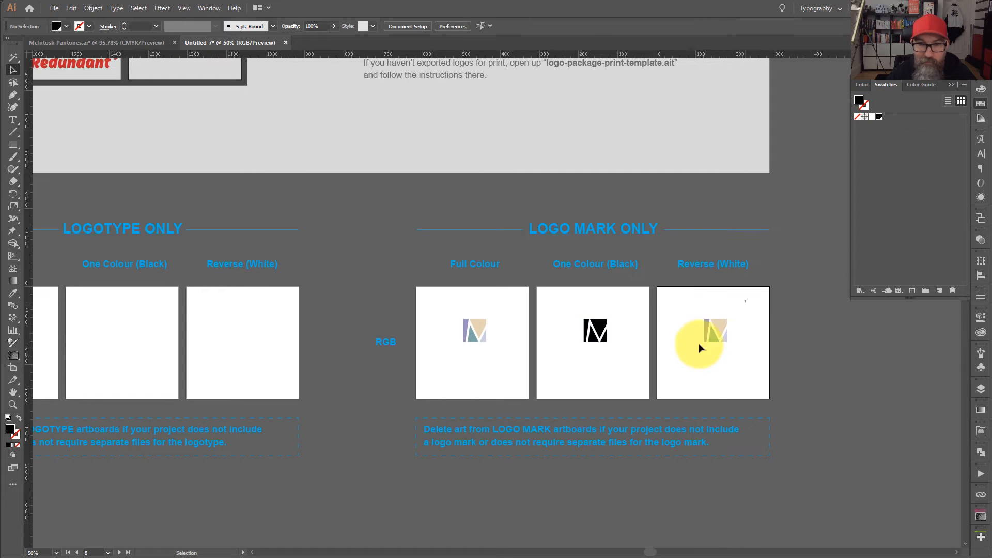
pyautogui.click(872, 119)
pyautogui.click(788, 256)
# Recolour the Full Logo versions, making the Reverse logo white and the One Colour logo black
pyautogui.moveTo(240, 277); pyautogui.dragTo(644, 277)
pyautogui.moveTo(296, 274); pyautogui.dragTo(699, 279)
pyautogui.moveTo(620, 321); pyautogui.dragTo(525, 392)
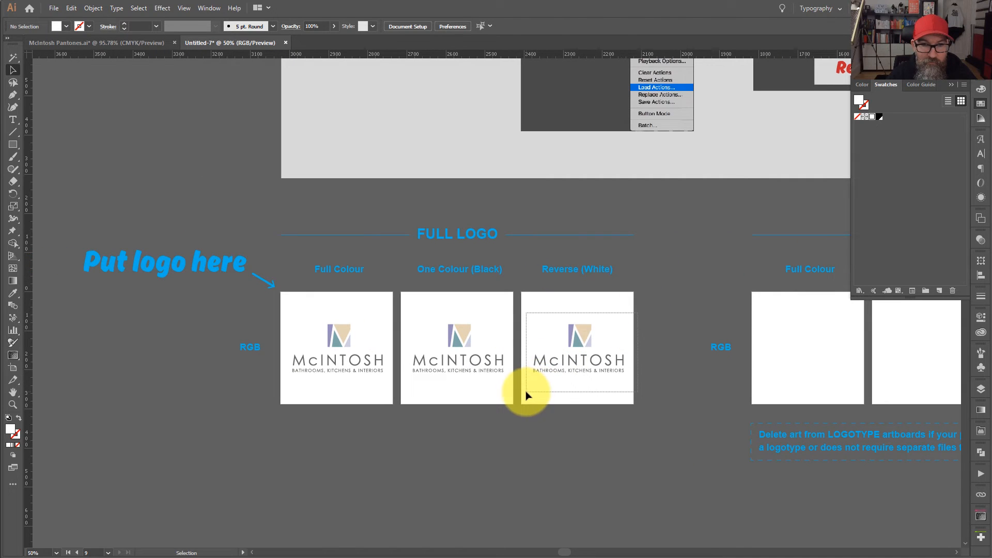
pyautogui.click(870, 119)
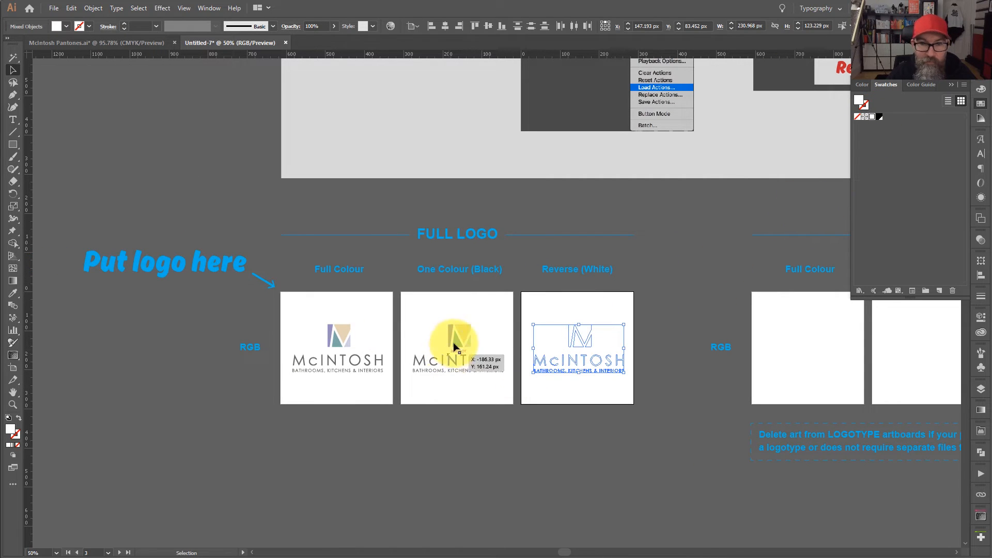
pyautogui.moveTo(412, 318); pyautogui.dragTo(502, 386)
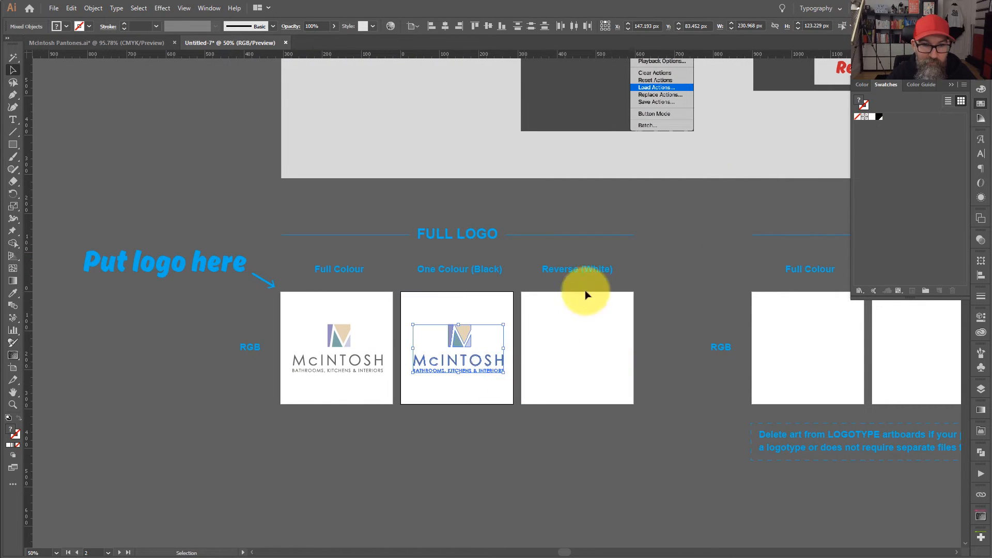
pyautogui.click(879, 118)
pyautogui.click(662, 216)
# Resume the Digital Logo Package action to clean up the artboards and continue to the digital logo exporter
pyautogui.moveTo(547, 243); pyautogui.dragTo(403, 261)
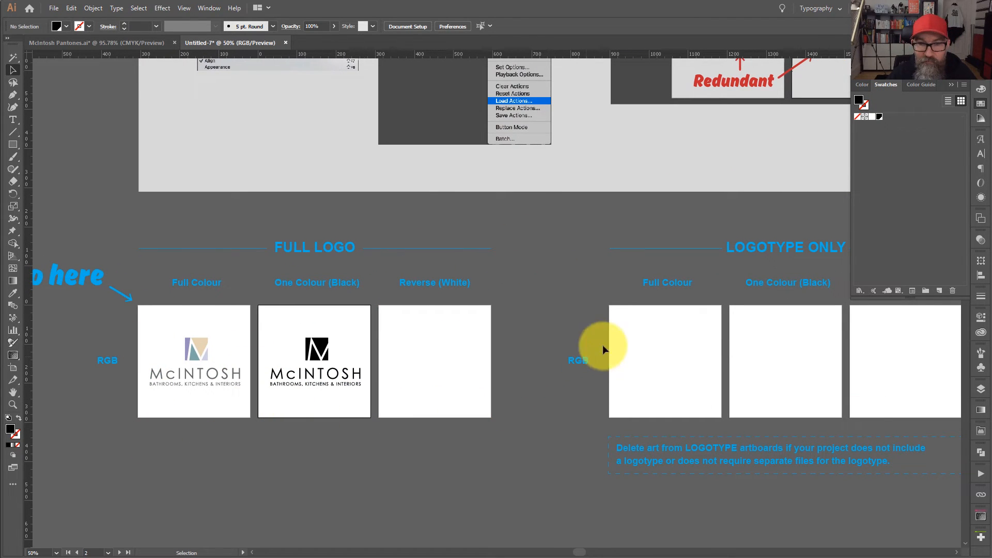
pyautogui.click(978, 474)
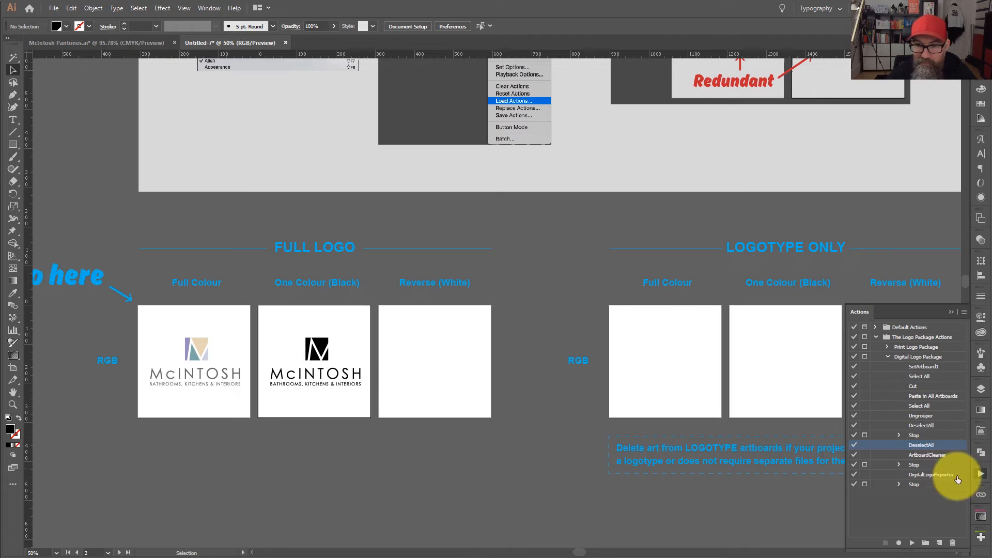
pyautogui.click(911, 543)
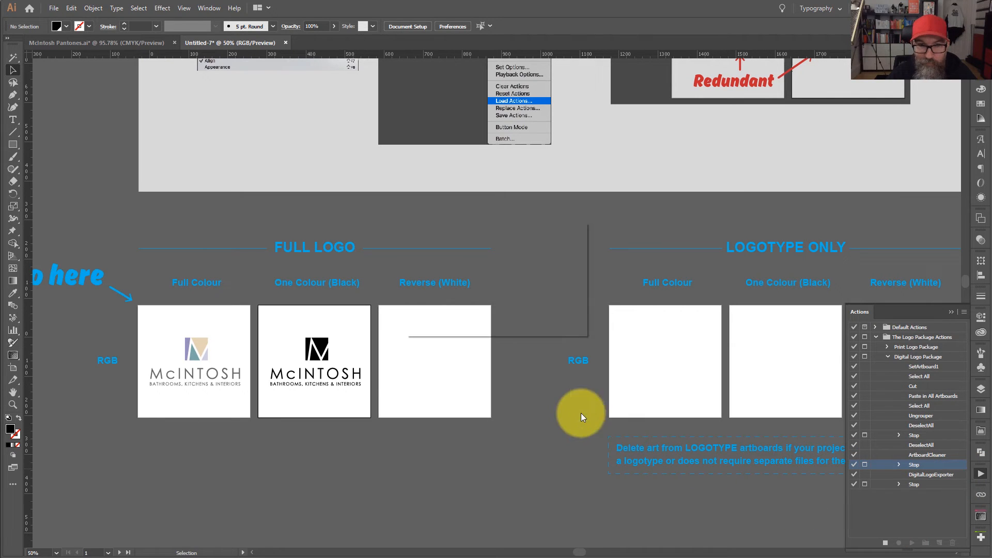
pyautogui.click(508, 319)
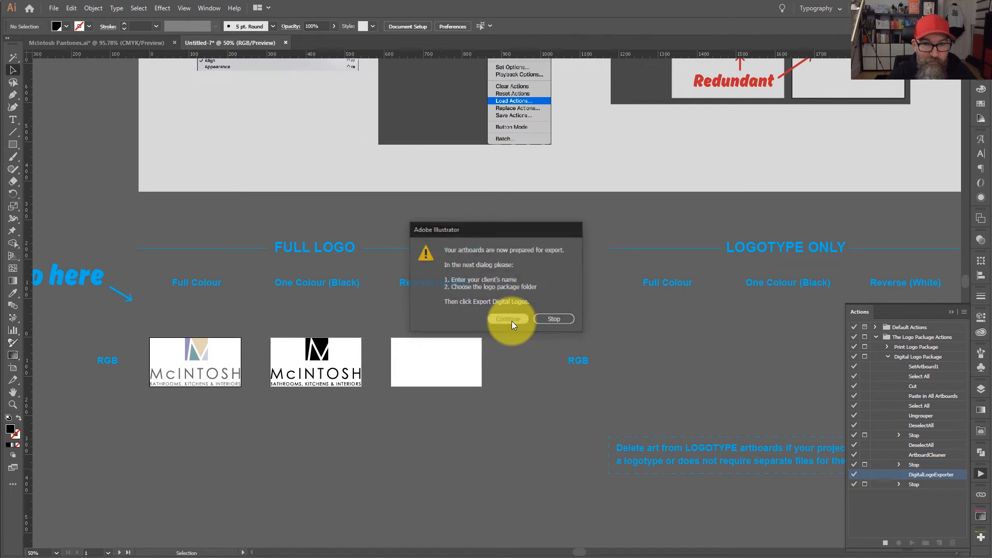
# Set the exporter's client name to McIntosh Interiors and its output directory to the McIntosh Logo folder in OneDrive
pyautogui.click(476, 244)
pyautogui.write('McIntosh Interiors')
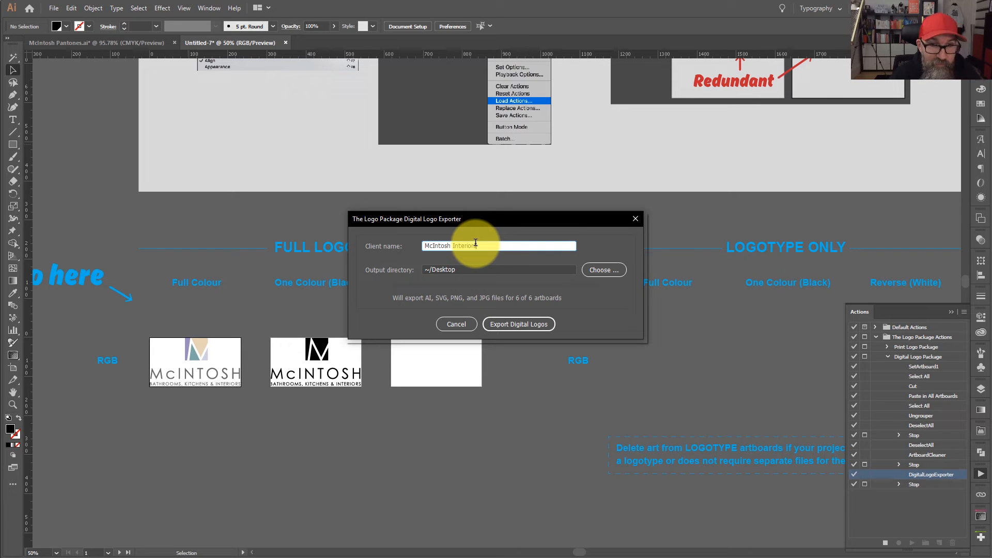
pyautogui.click(601, 270)
pyautogui.click(460, 265)
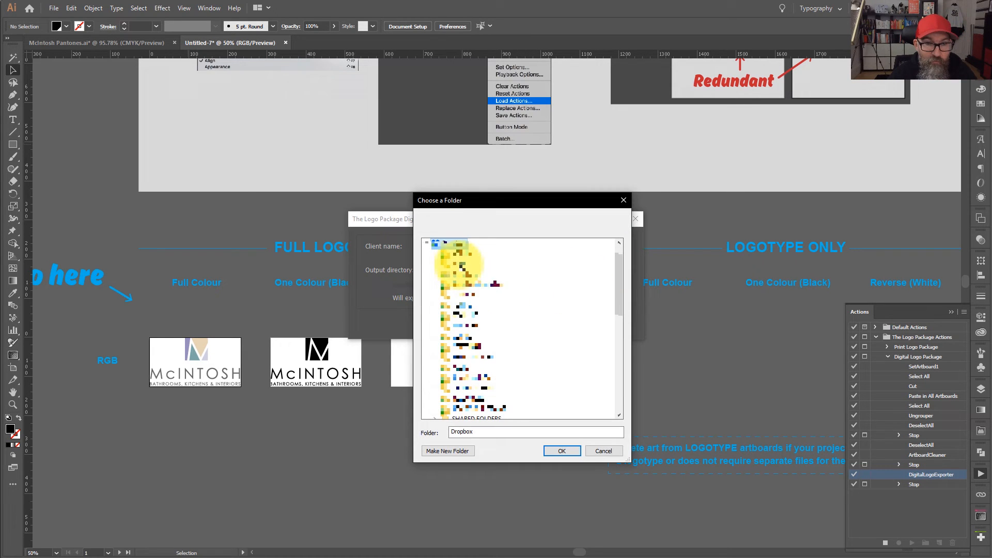
pyautogui.click(424, 245)
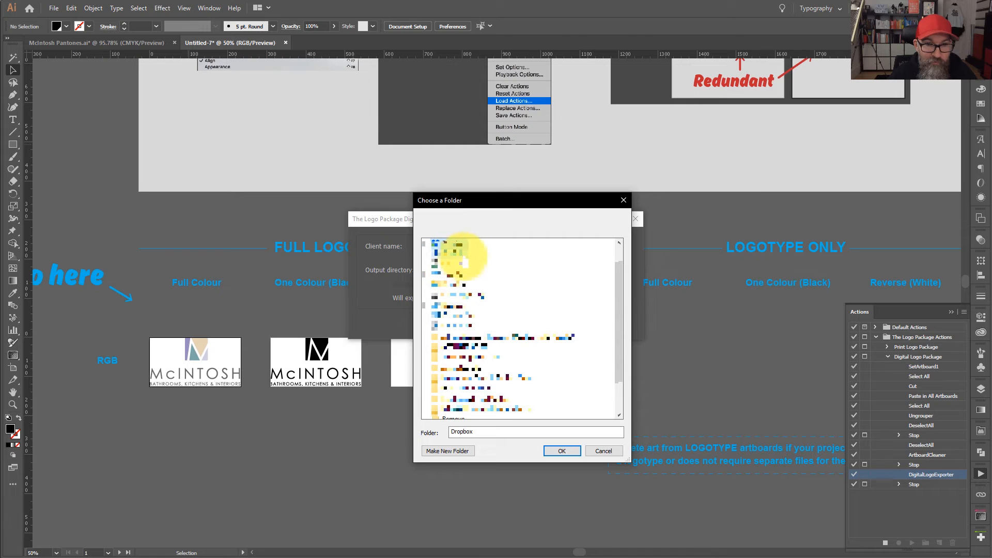
pyautogui.doubleClick(454, 254)
pyautogui.click(483, 275)
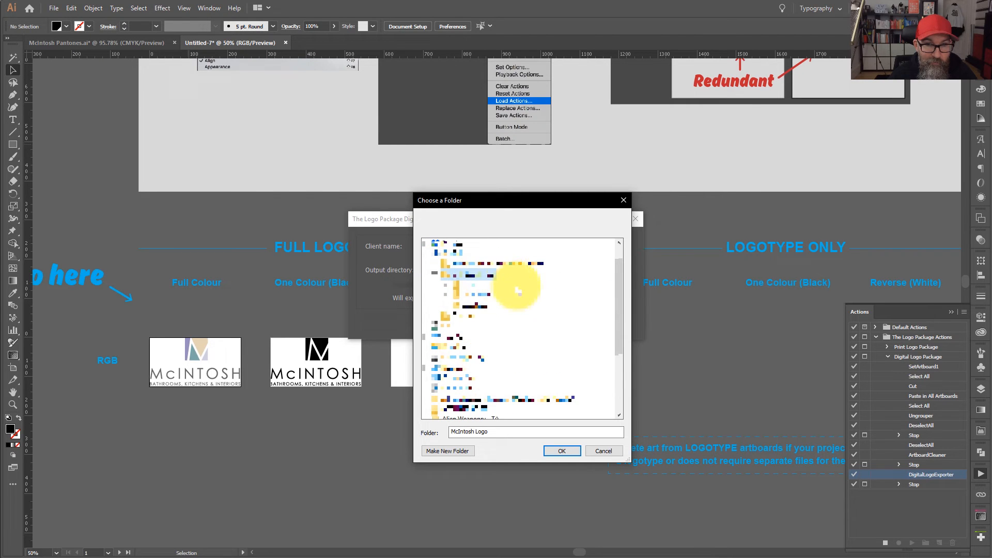
pyautogui.click(563, 449)
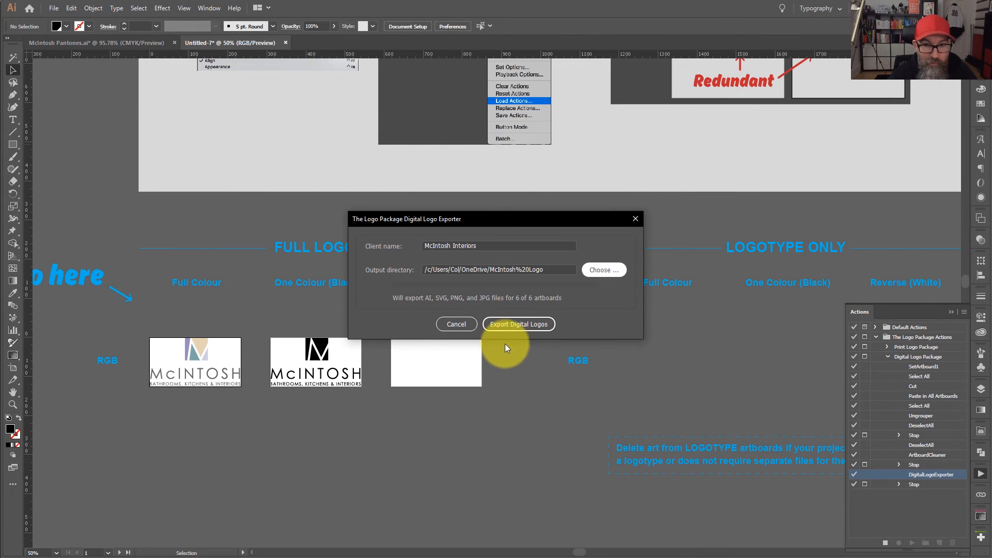
# Export the digital logos and acknowledge the export messages
pyautogui.click(521, 325)
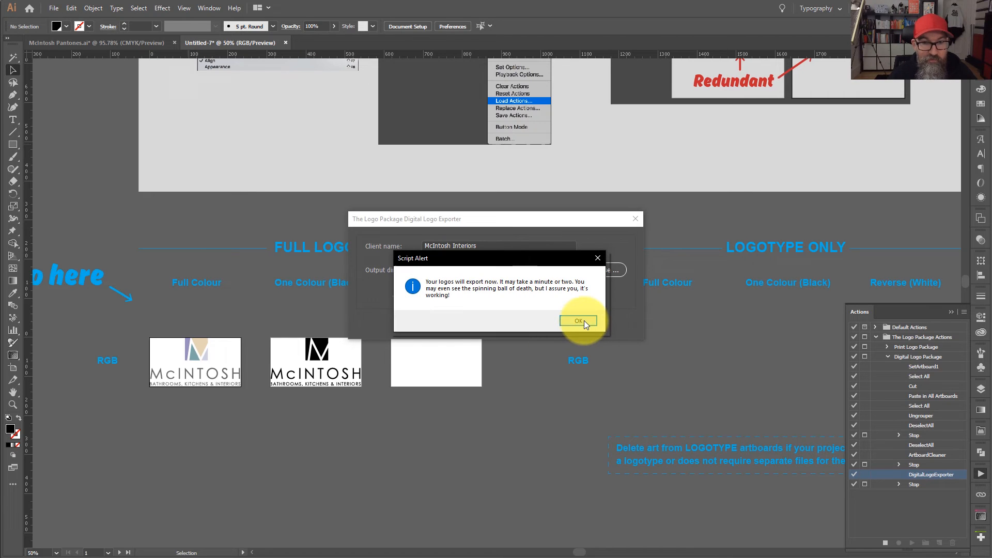
pyautogui.click(578, 322)
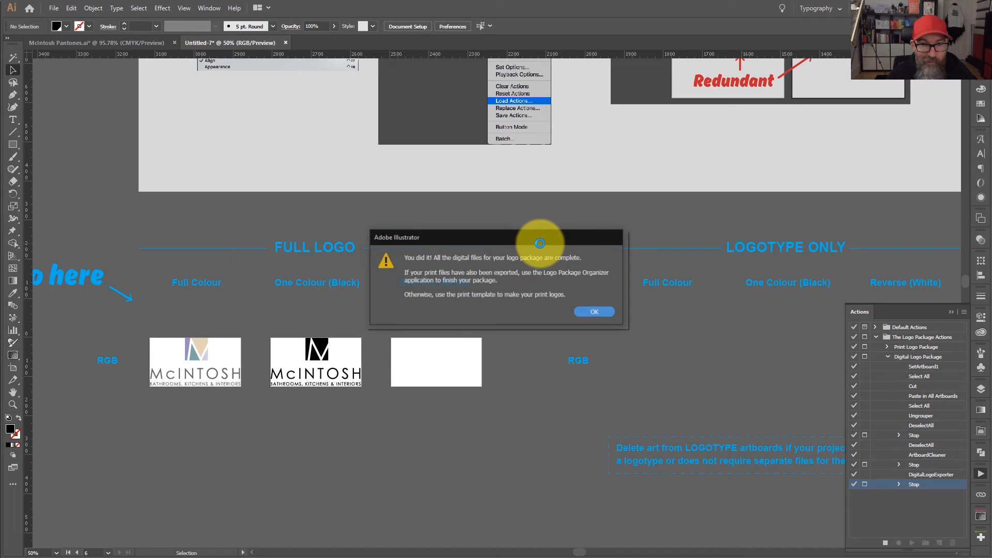
pyautogui.click(593, 314)
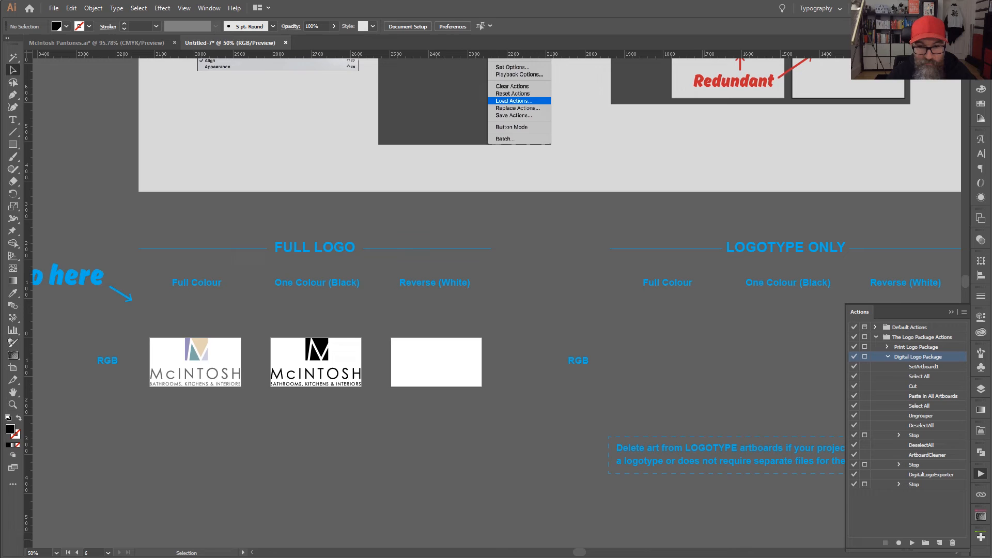
# Examine the exported files in the McIntosh Logo folder, previewing several of the RGB logo and logo mark files
pyautogui.scroll(-5, 527, 334)
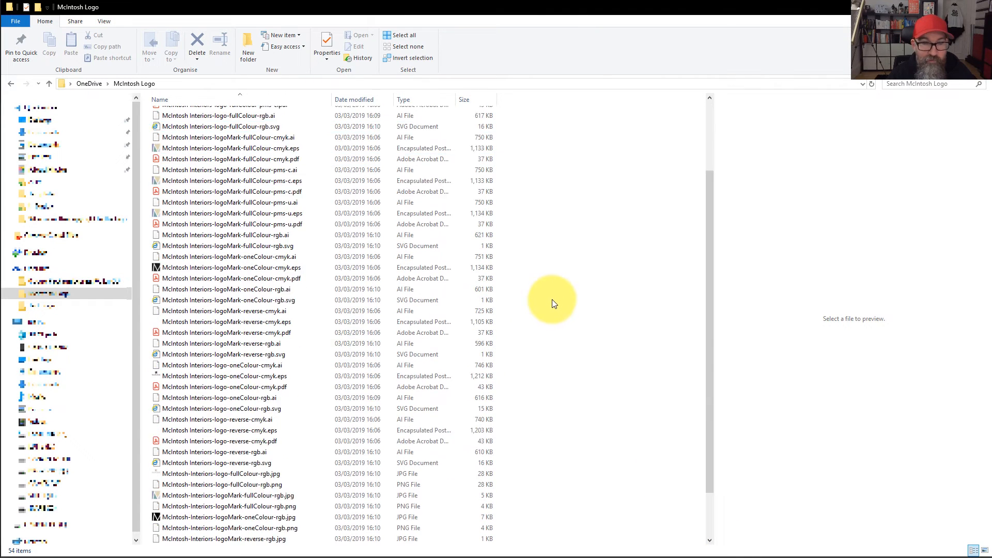
pyautogui.scroll(4, 328, 365)
pyautogui.scroll(-4, 288, 255)
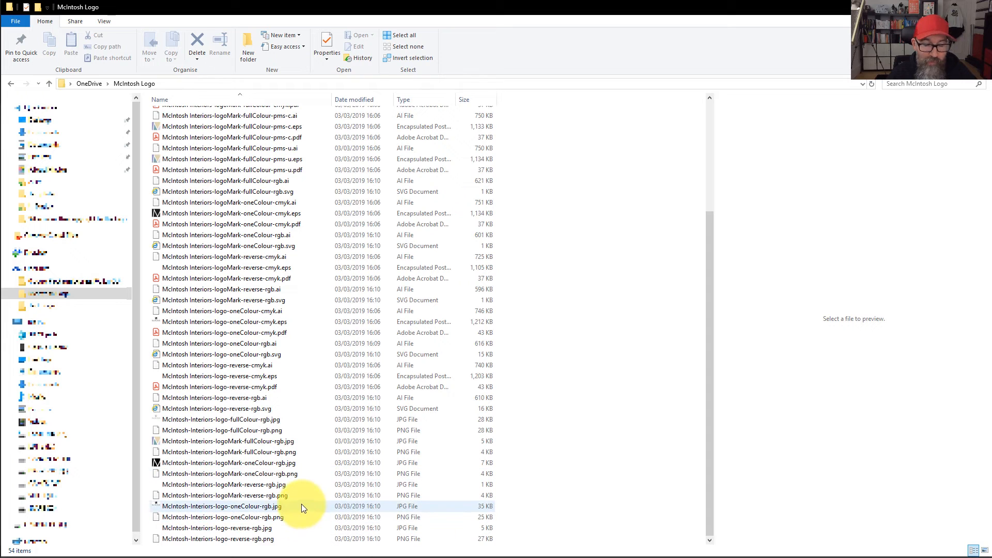
pyautogui.click(270, 464)
pyautogui.click(251, 453)
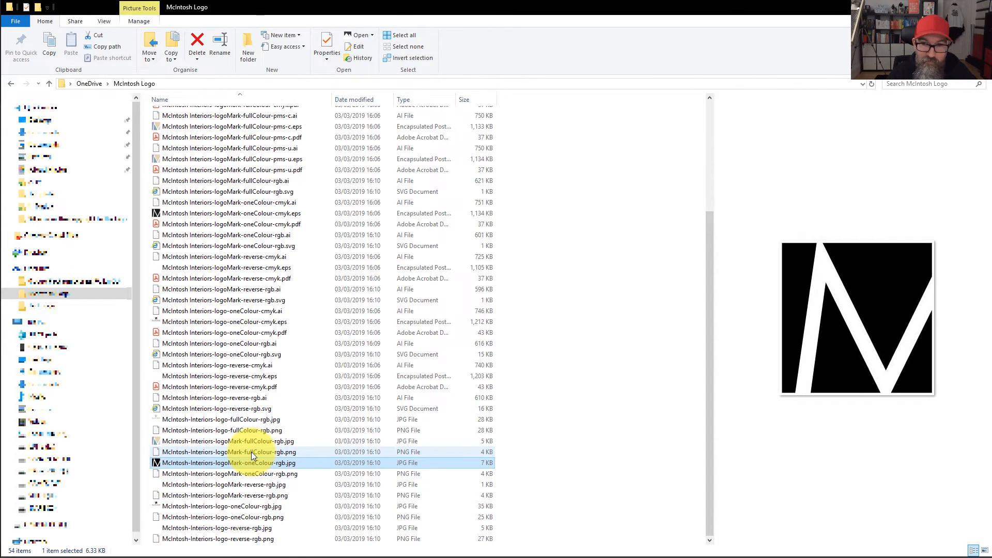
pyautogui.click(247, 408)
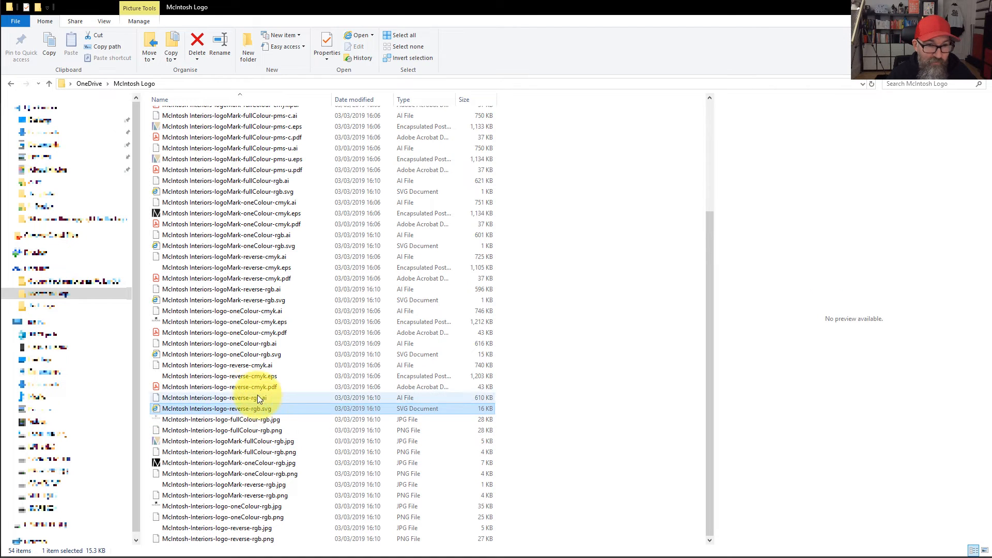
pyautogui.click(249, 517)
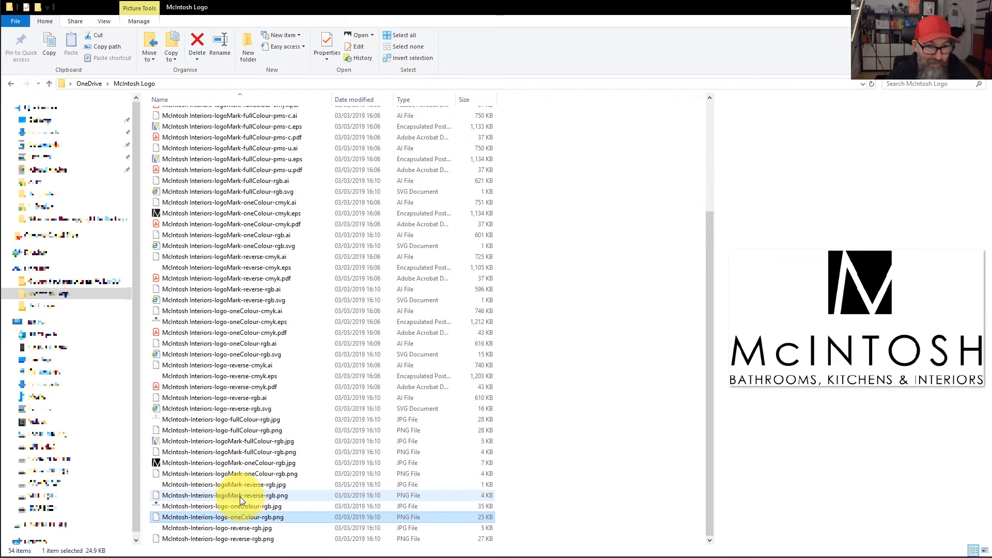
pyautogui.click(243, 506)
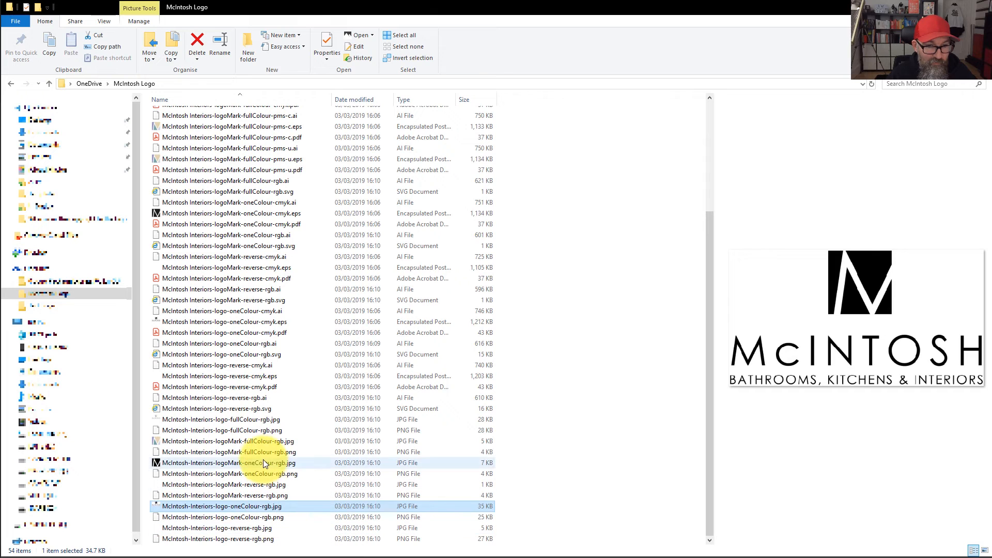
pyautogui.scroll(5, 366, 364)
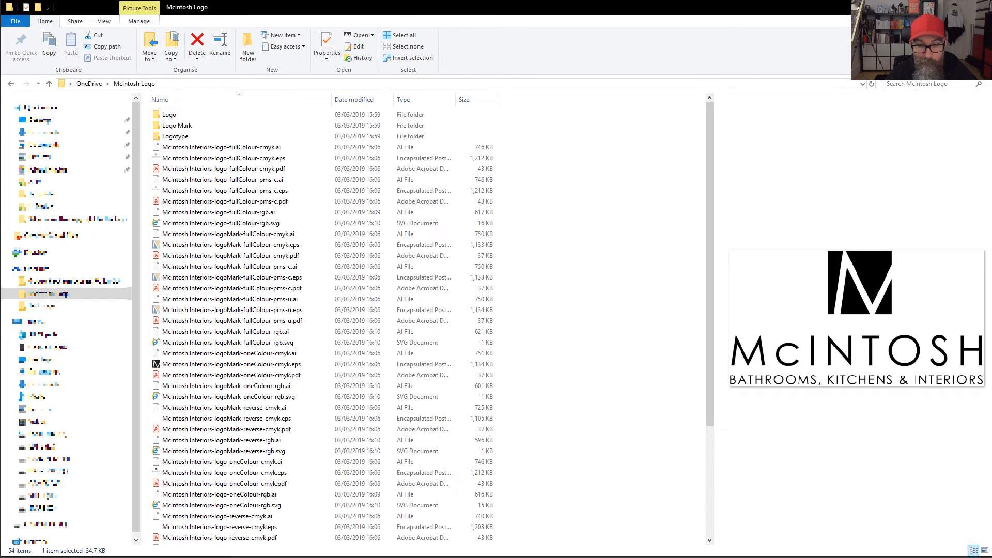
# Switch to the 0 Logo Package Express PC En GB folder in File Explorer and run Logo Package Organizer.vbs
pyautogui.click(657, 557)
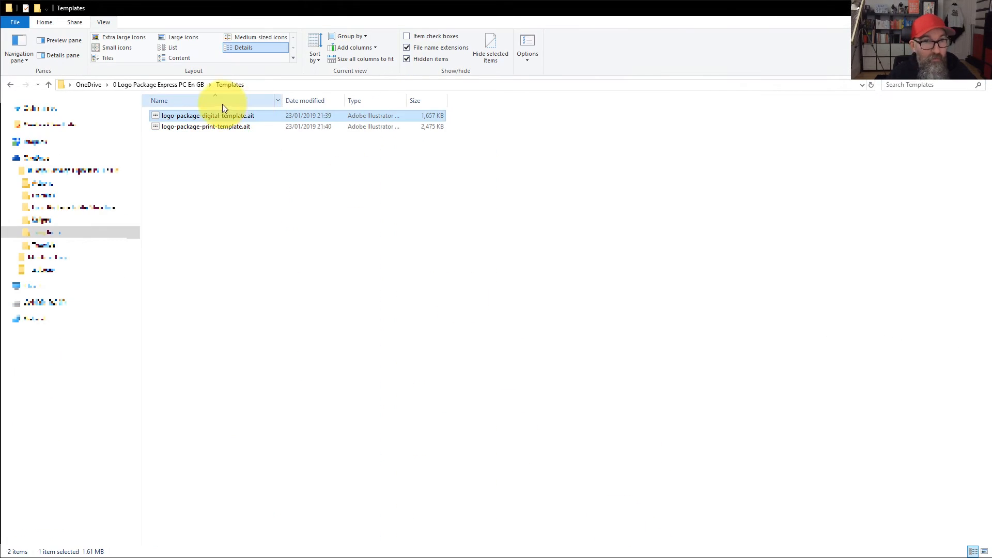
pyautogui.click(187, 85)
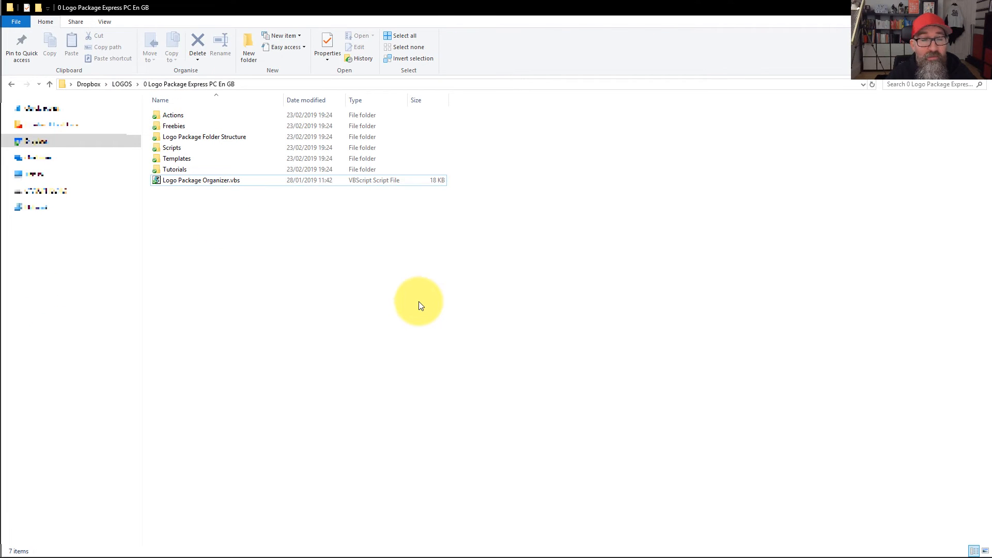
pyautogui.click(217, 182)
pyautogui.doubleClick(216, 181)
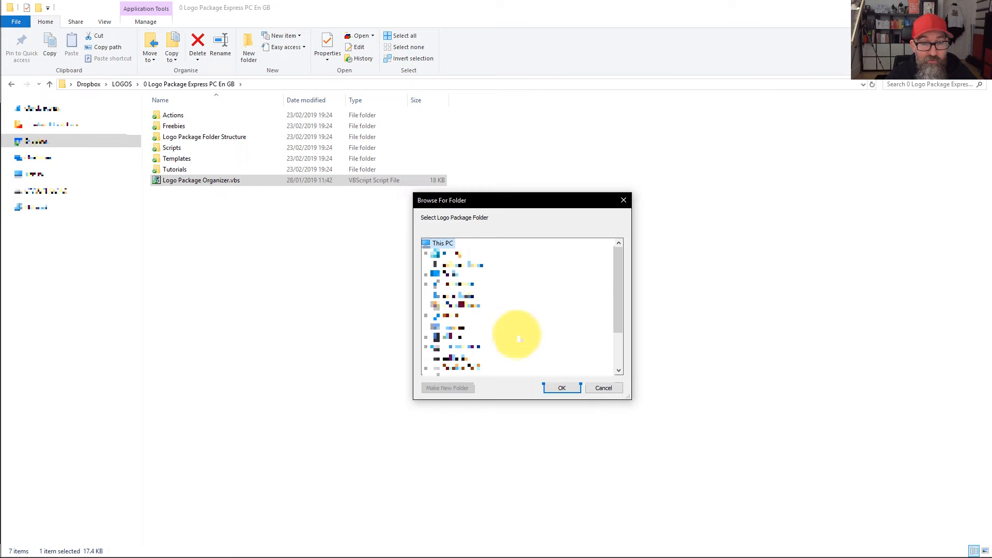
# Choose the McIntosh Logo folder on the Desktop as the logo package folder and let the organizer sort its files
pyautogui.doubleClick(448, 273)
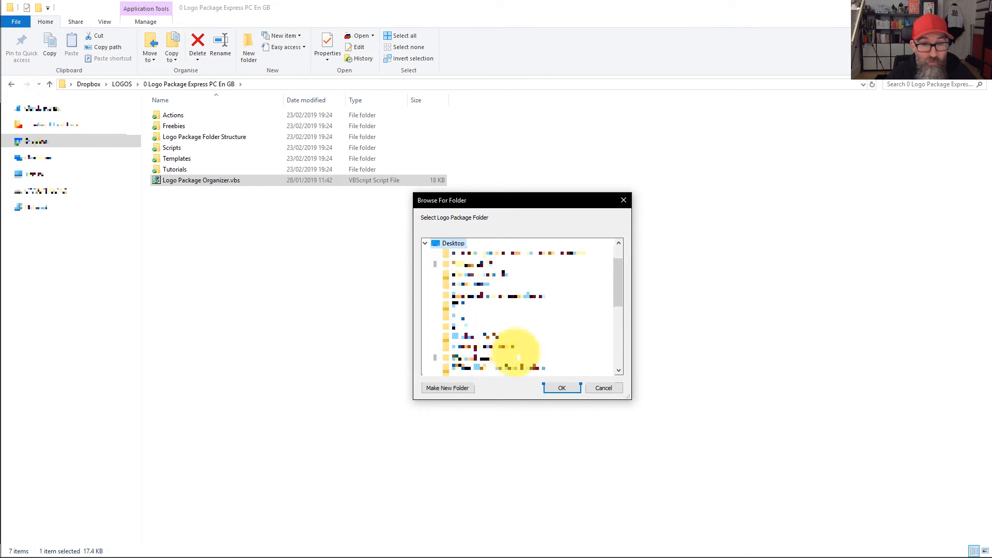
pyautogui.doubleClick(485, 363)
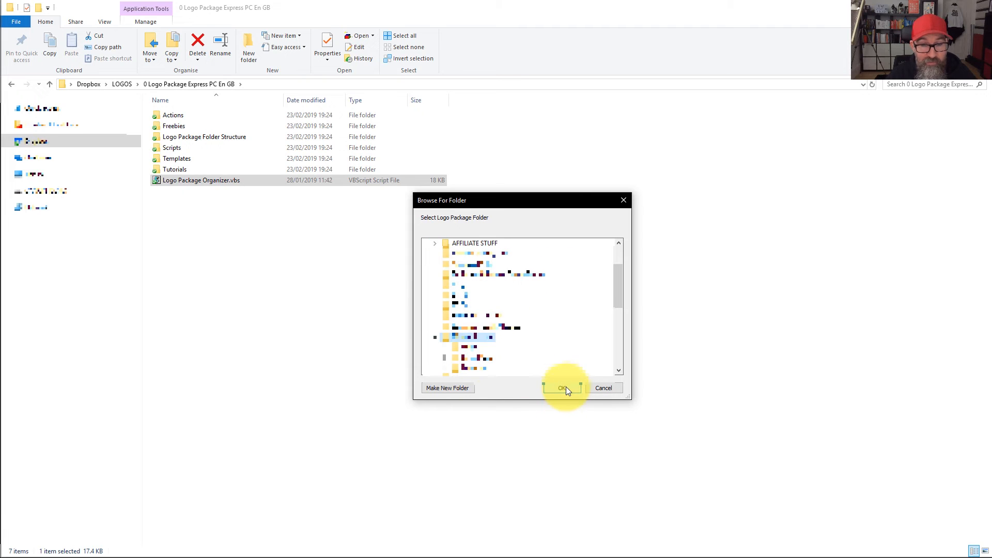
pyautogui.click(565, 388)
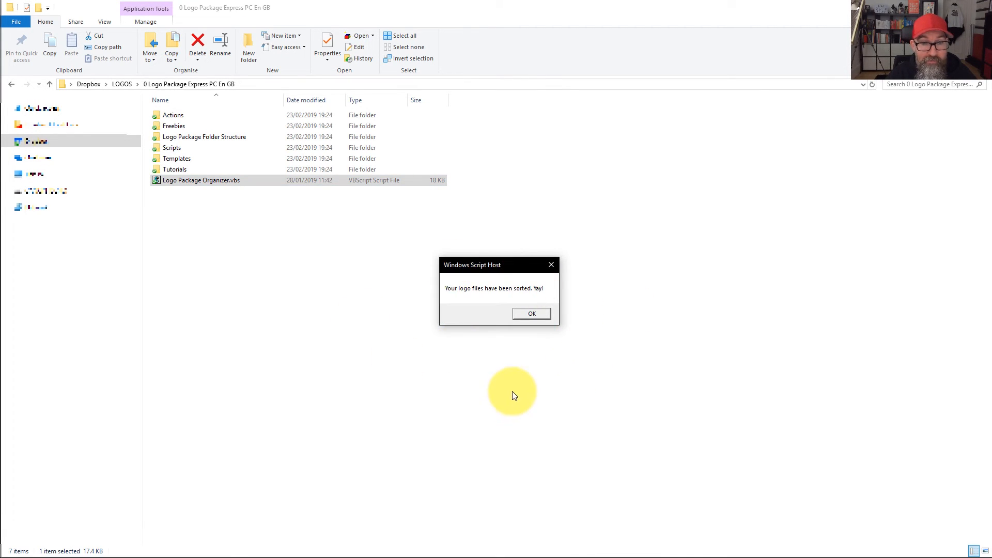
pyautogui.click(532, 316)
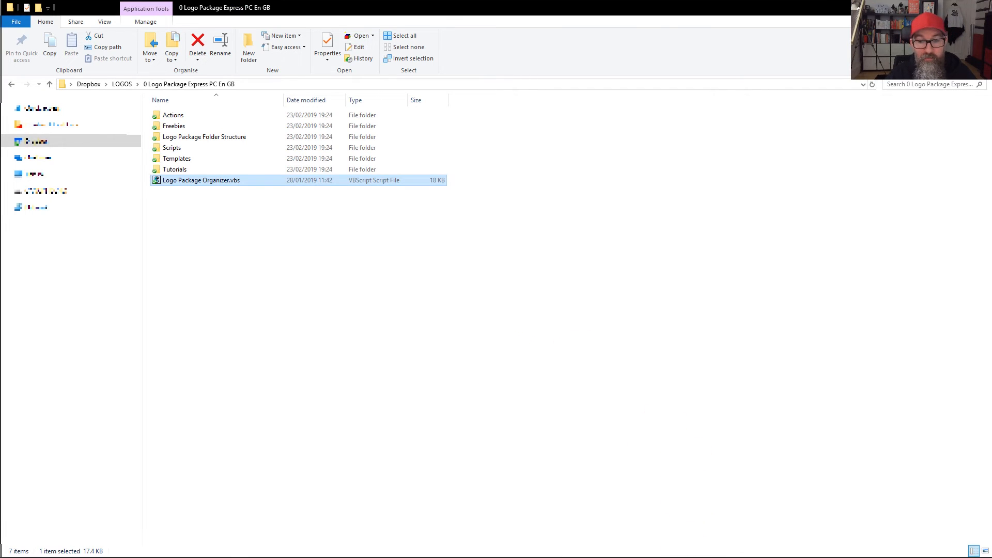
# Browse the sorted McIntosh Logo package into the Logo folder and its 01 Full Colour subfolder
pyautogui.hotkey('alt', 'Tab')
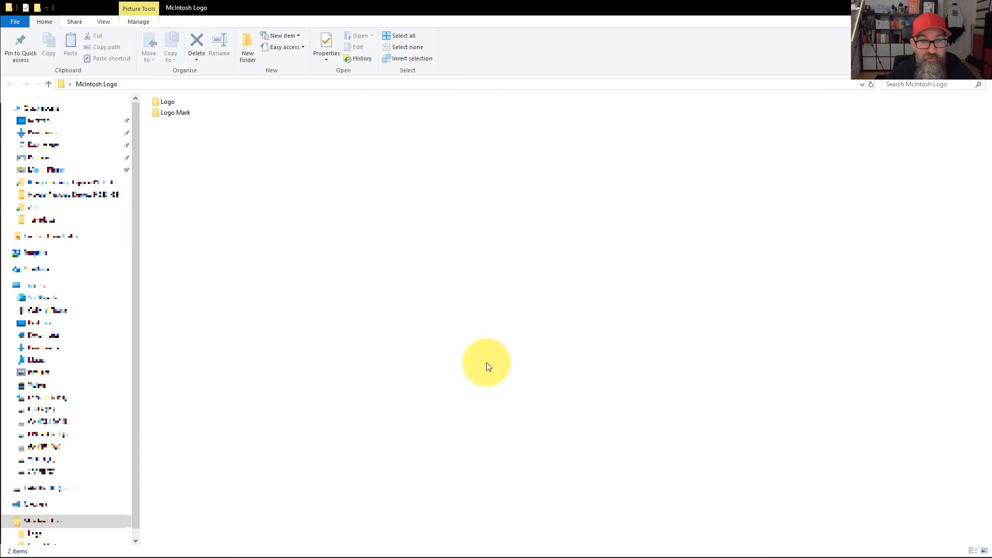
pyautogui.click(165, 104)
pyautogui.doubleClick(165, 104)
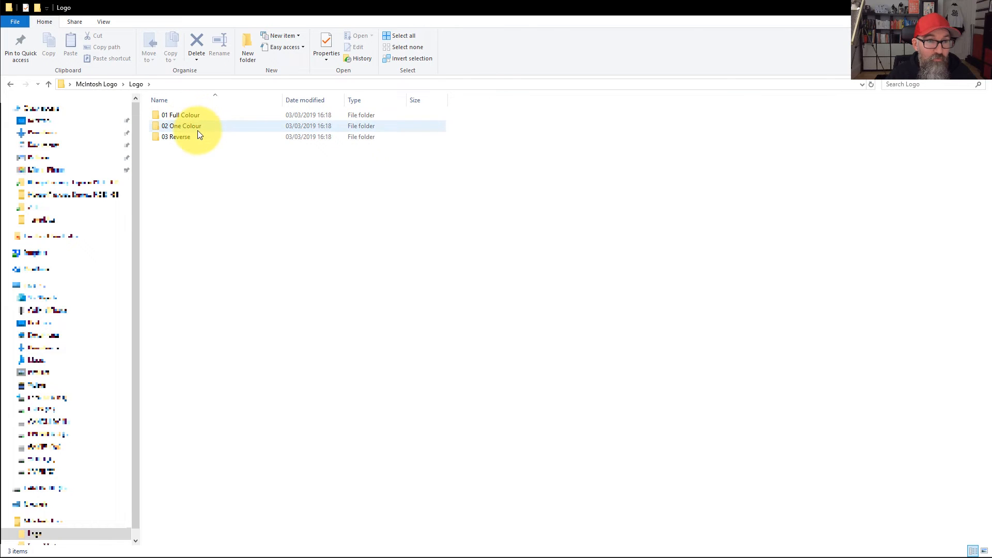
pyautogui.doubleClick(195, 116)
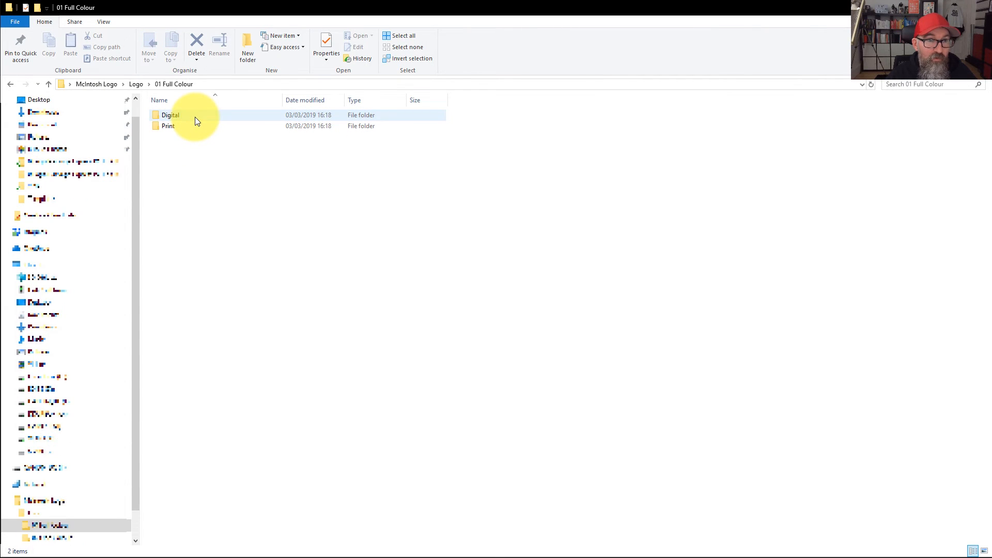
# Examine the Digital subfolder of 01 Full Colour and its Bitmap folder, then return to 01 Full Colour
pyautogui.click(178, 116)
pyautogui.doubleClick(178, 116)
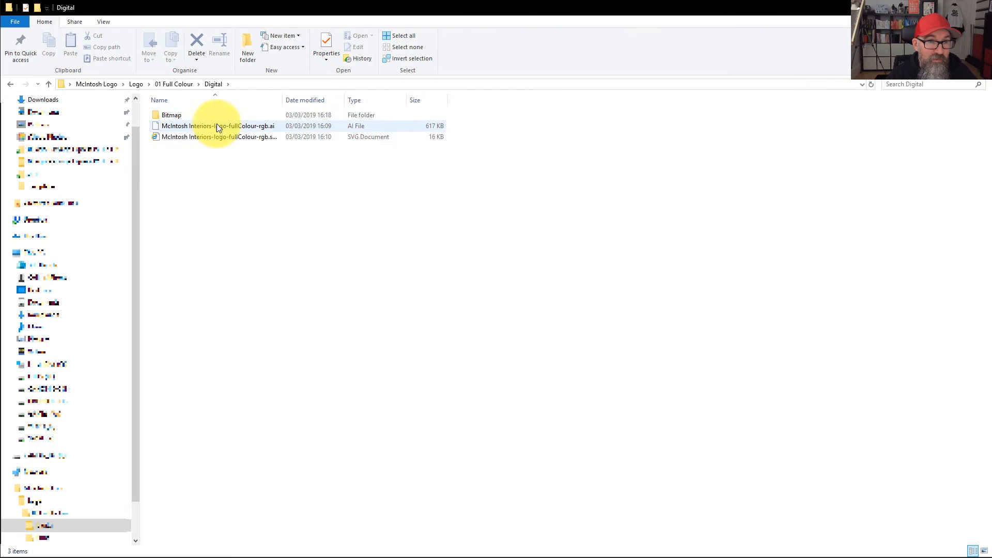
pyautogui.moveTo(282, 102); pyautogui.dragTo(308, 116)
pyautogui.doubleClick(181, 116)
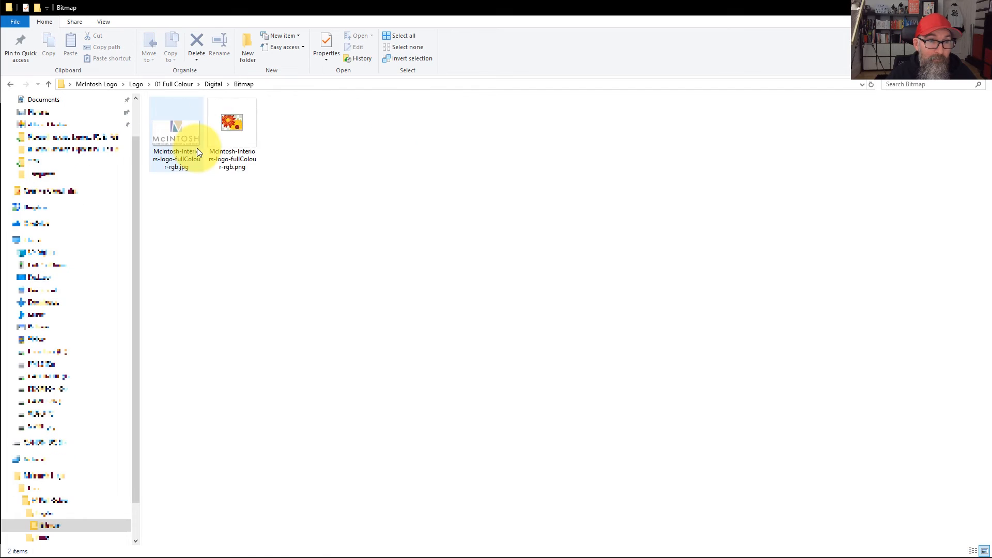
pyautogui.click(14, 85)
pyautogui.click(13, 85)
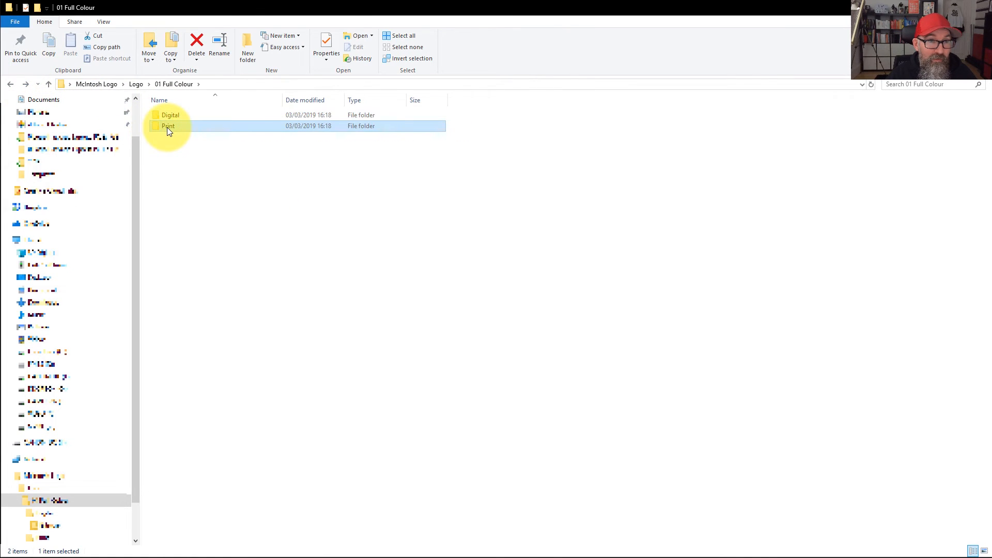
# Examine the 01 CMYK and 02 Pantone Coated folders inside the full-colour Print subfolder, then return to 01 Full Colour
pyautogui.doubleClick(167, 127)
pyautogui.doubleClick(187, 116)
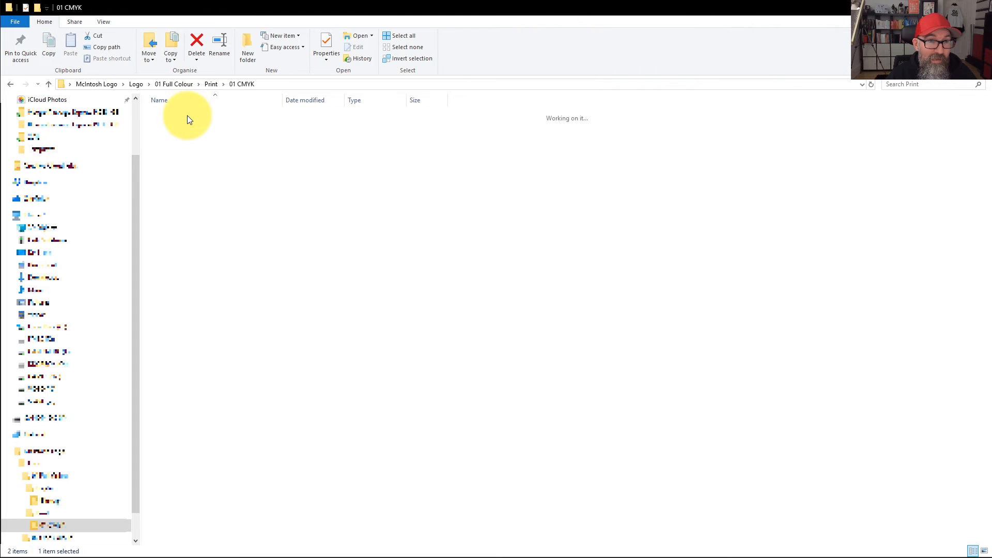
pyautogui.click(274, 156)
pyautogui.click(14, 85)
pyautogui.click(168, 127)
pyautogui.doubleClick(168, 127)
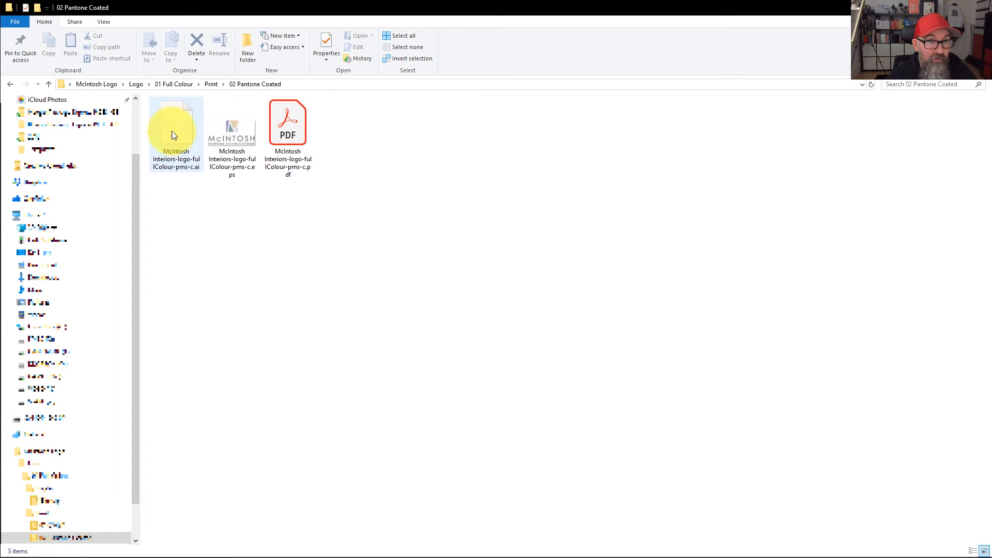
pyautogui.click(14, 86)
pyautogui.click(15, 85)
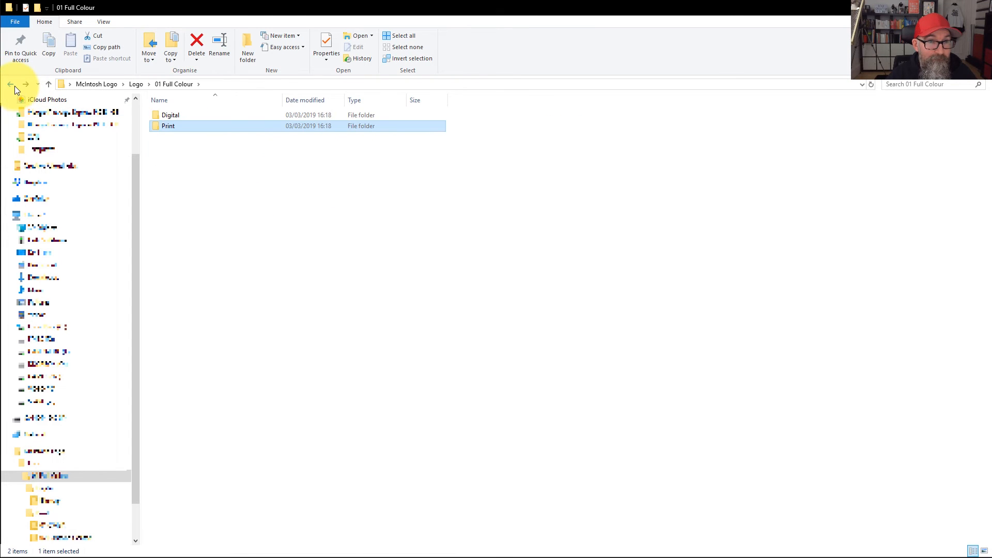
# Look into the 02 One Colour and 03 Reverse folders of the Logo folder and return to the Logo folder
pyautogui.click(15, 86)
pyautogui.doubleClick(202, 128)
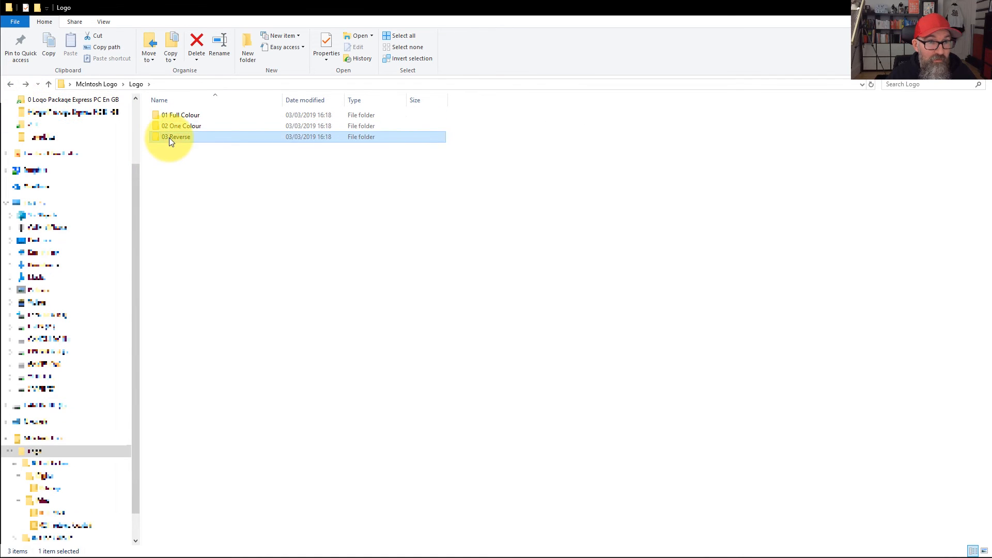
pyautogui.doubleClick(169, 138)
pyautogui.click(12, 85)
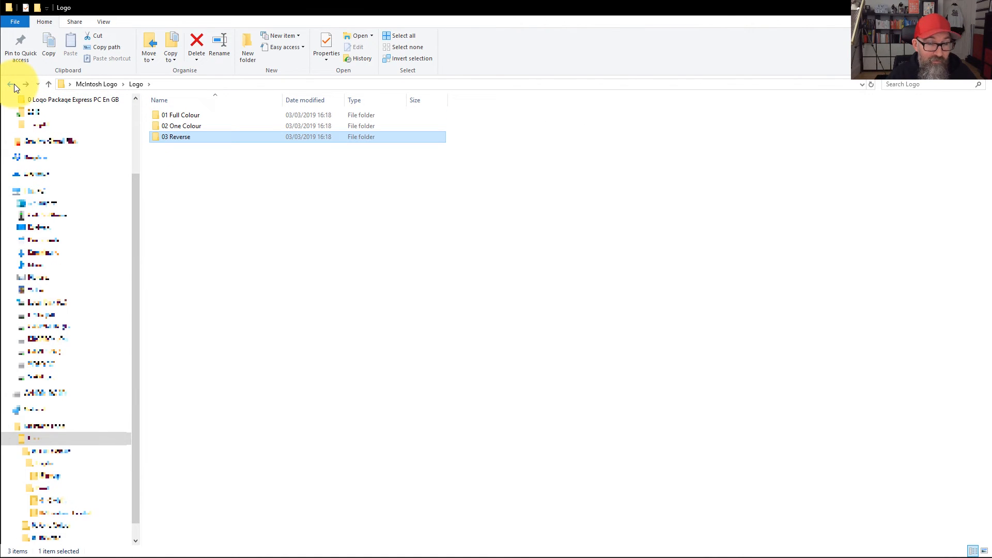
pyautogui.click(384, 253)
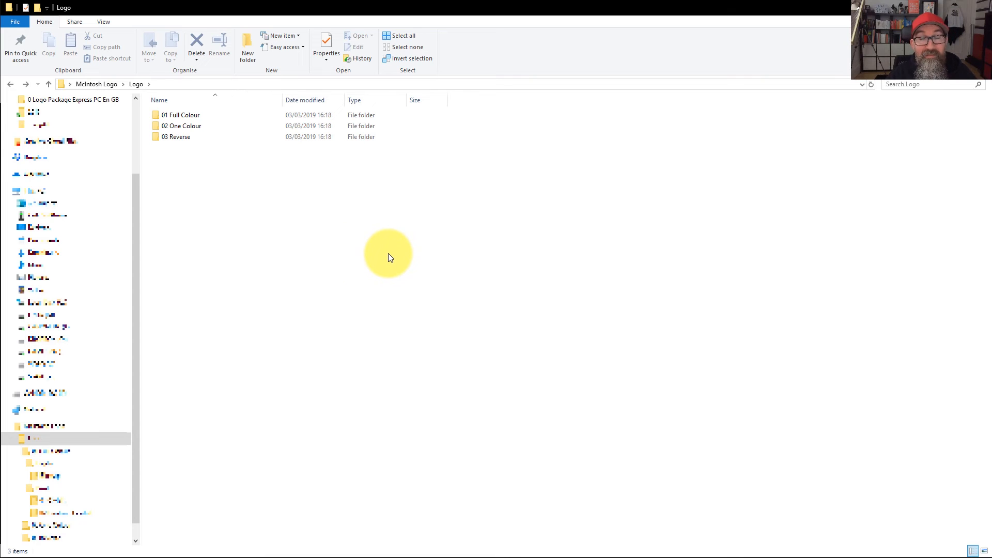